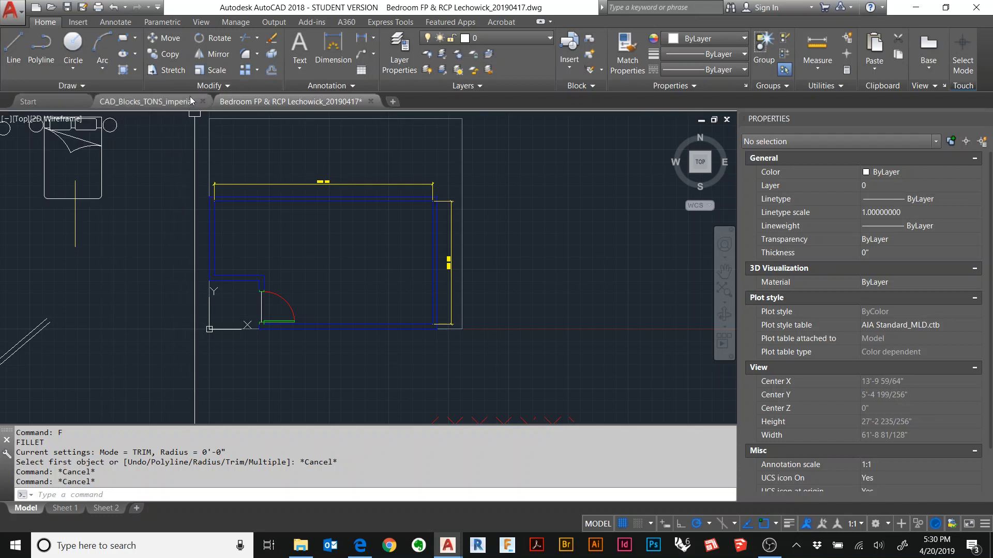
Copy the plain bed block with two pillows and a folded corner from the bed section of the CAD_Blocks_TONS_imperial drawing.
left_click(160, 103)
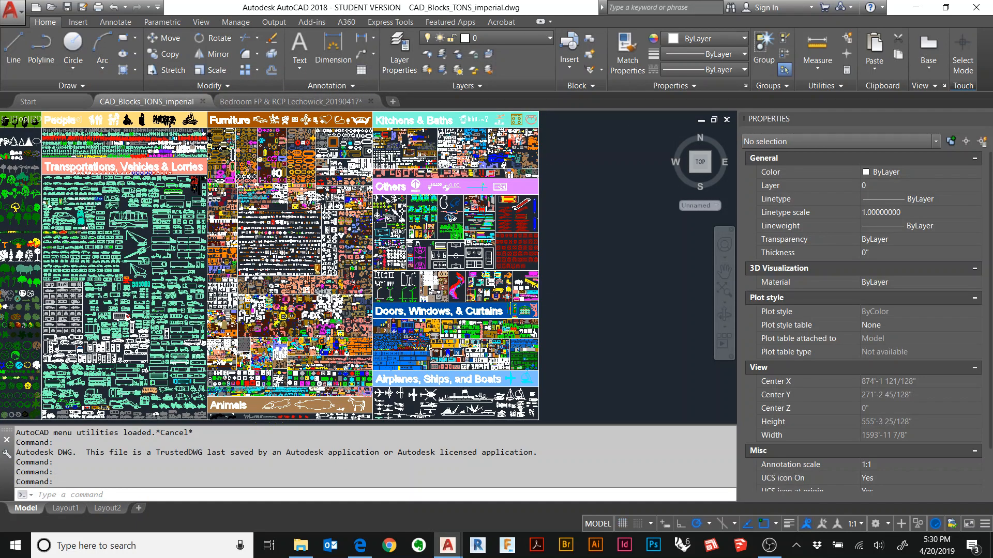
scroll(277, 304, "up", 10)
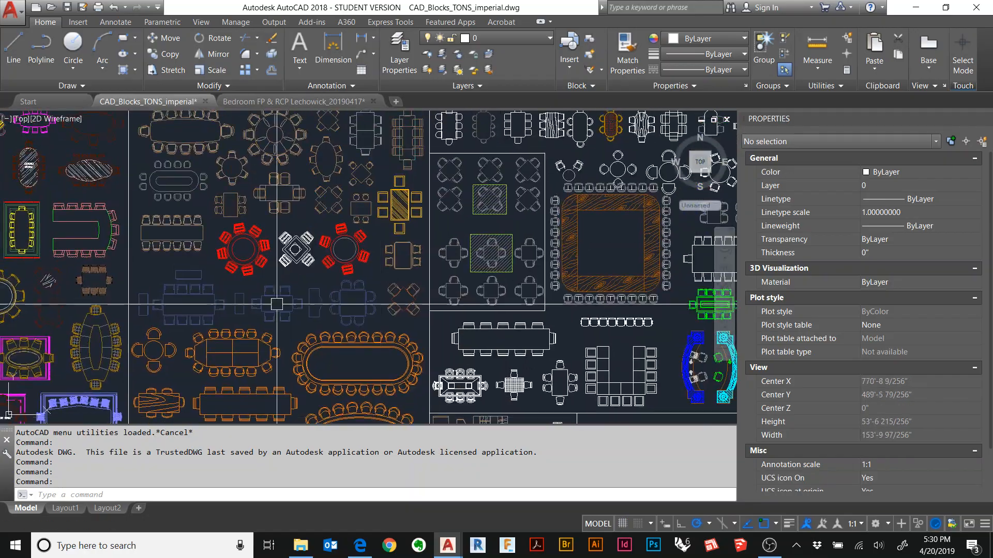
scroll(276, 304, "down", 5)
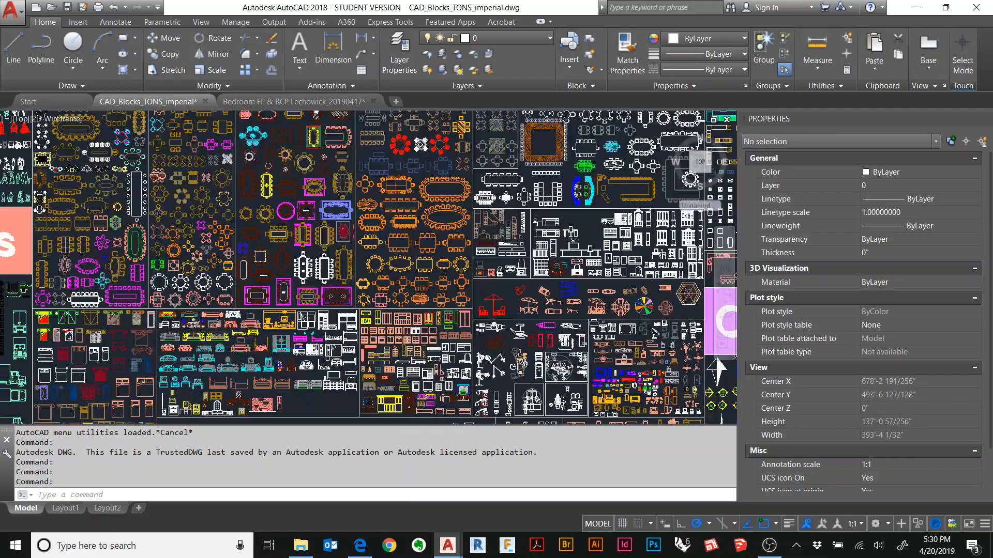
mouse_move(620, 201)
middle_mouse_down()
mouse_move(542, 163)
mouse_move(413, 279)
mouse_move(455, 176)
middle_mouse_up()
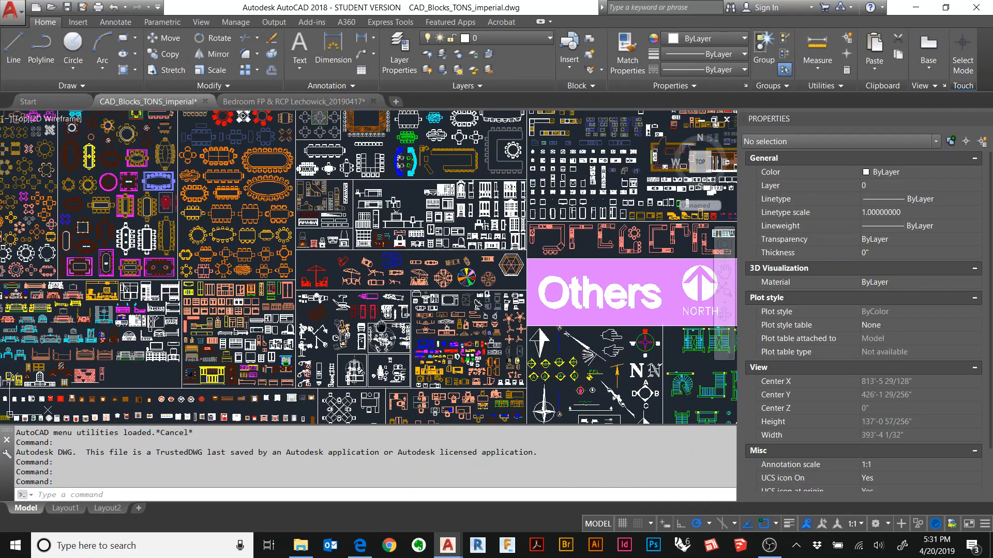
middle_click_drag(382, 326, 459, 279)
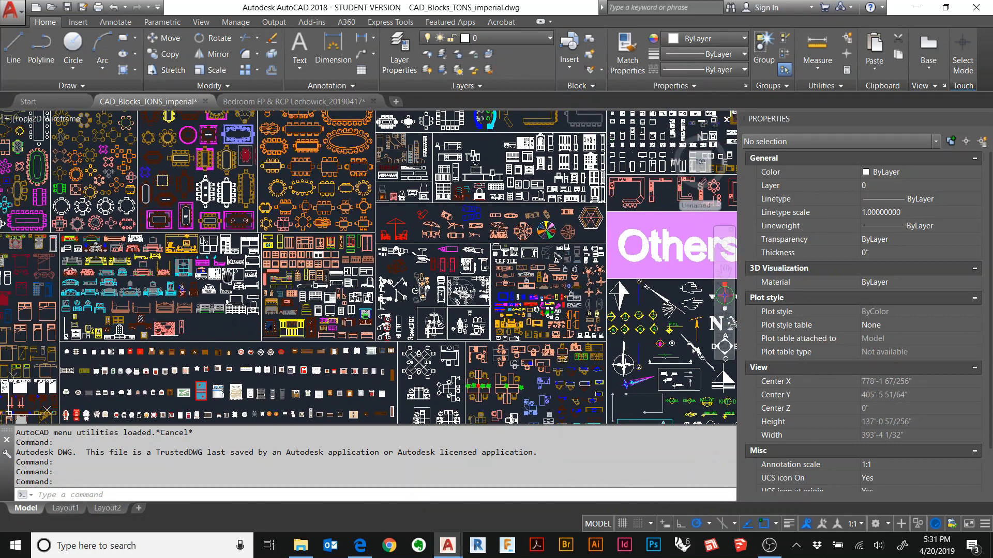
mouse_move(227, 276)
middle_mouse_down()
mouse_move(374, 285)
mouse_move(489, 367)
mouse_move(504, 361)
mouse_move(448, 328)
mouse_move(380, 213)
middle_mouse_up()
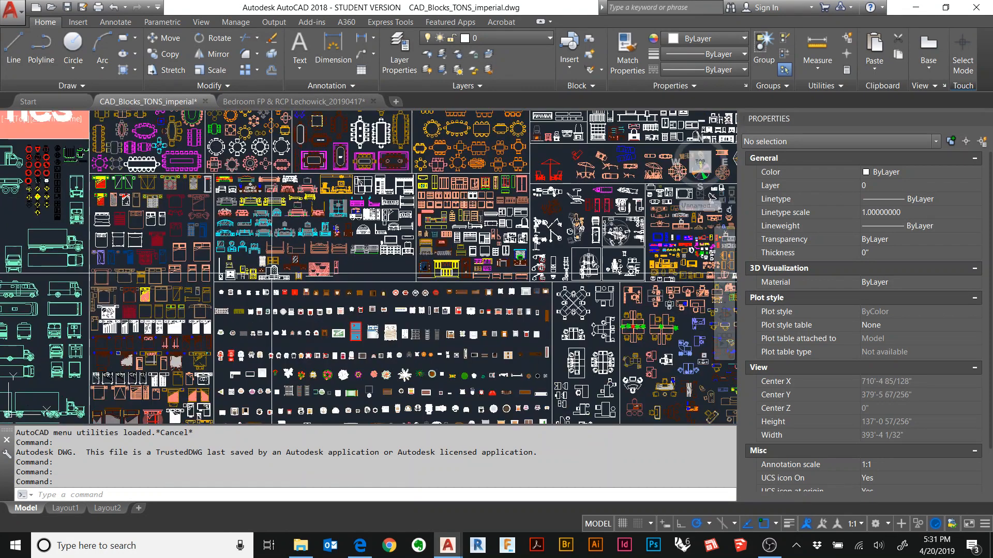
scroll(194, 362, "up", 8)
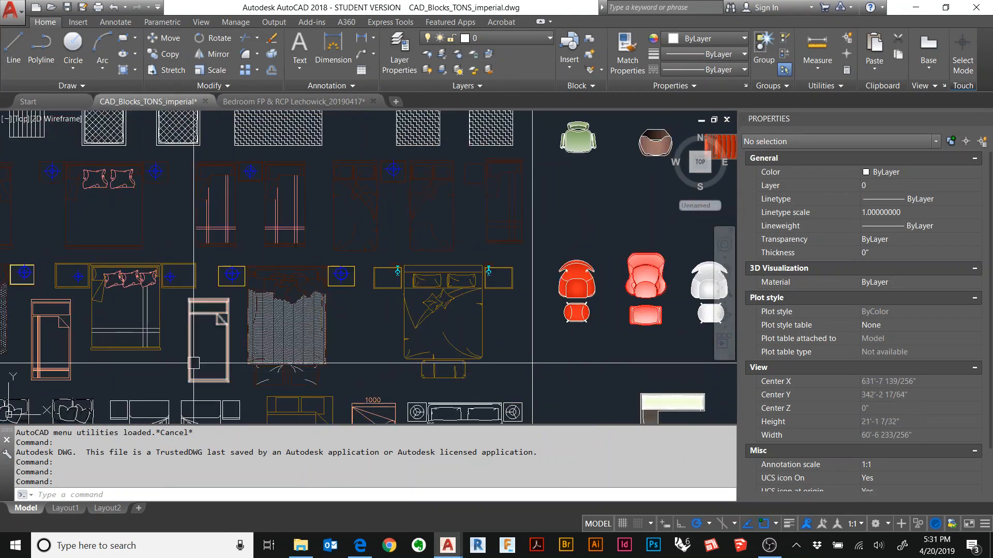
mouse_move(194, 363)
middle_mouse_down()
mouse_move(234, 220)
mouse_move(274, 153)
middle_mouse_up()
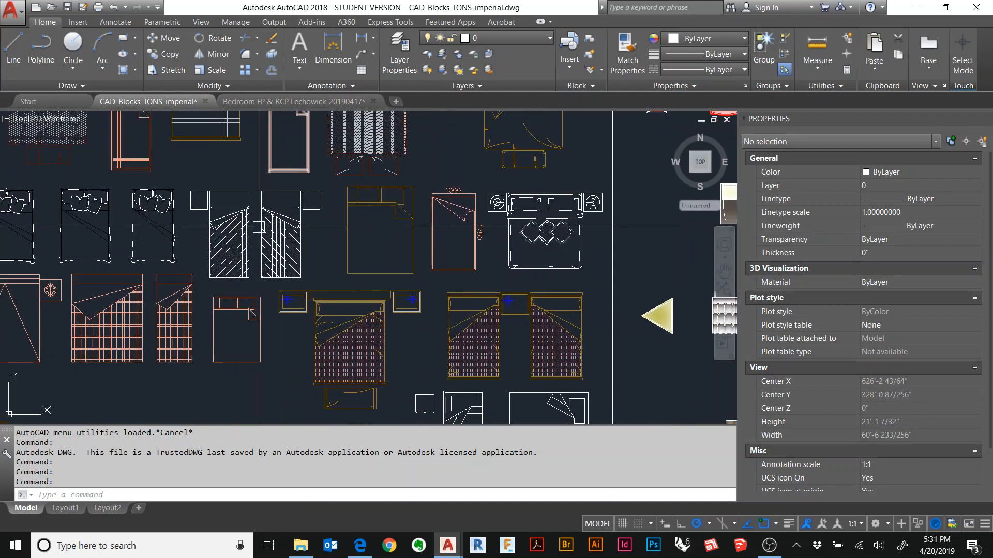
left_click(261, 350)
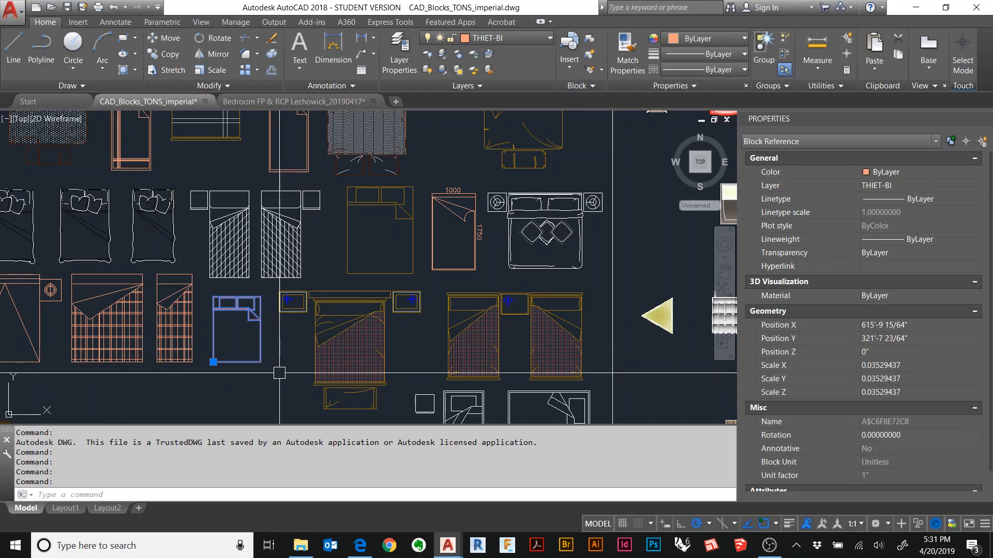
key("ctrl+c")
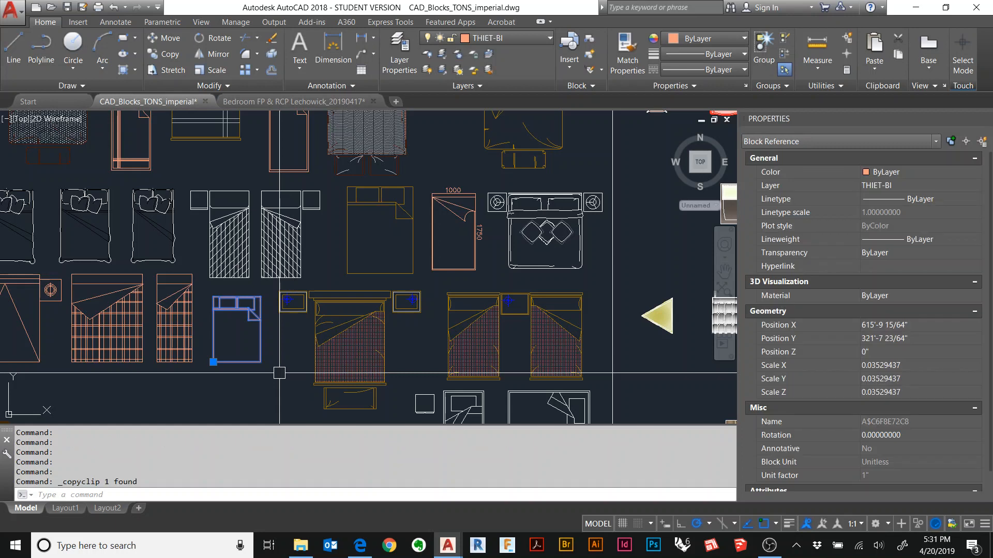
Paste the copied bed block inside the room of the Bedroom FP & RCP floor plan.
left_click(278, 100)
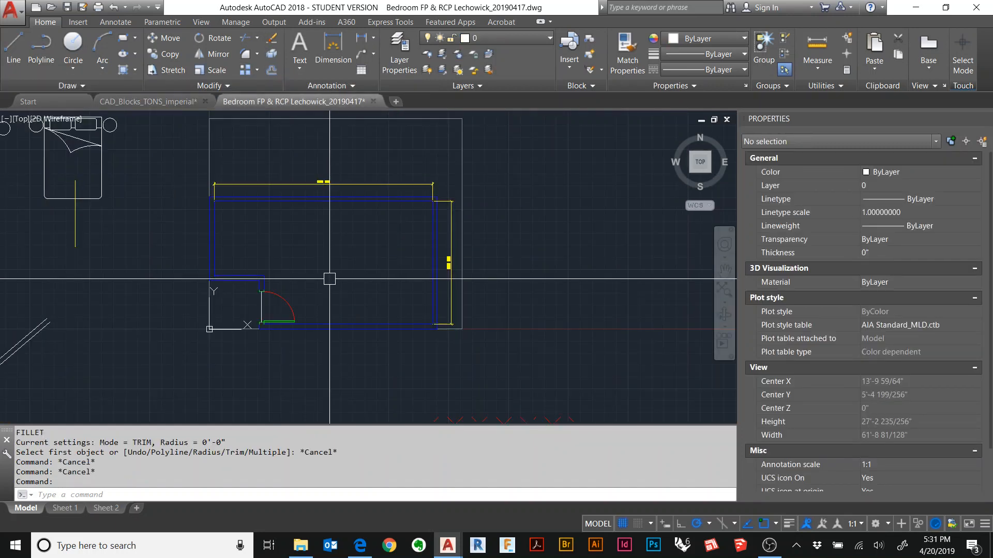
key("ctrl+v")
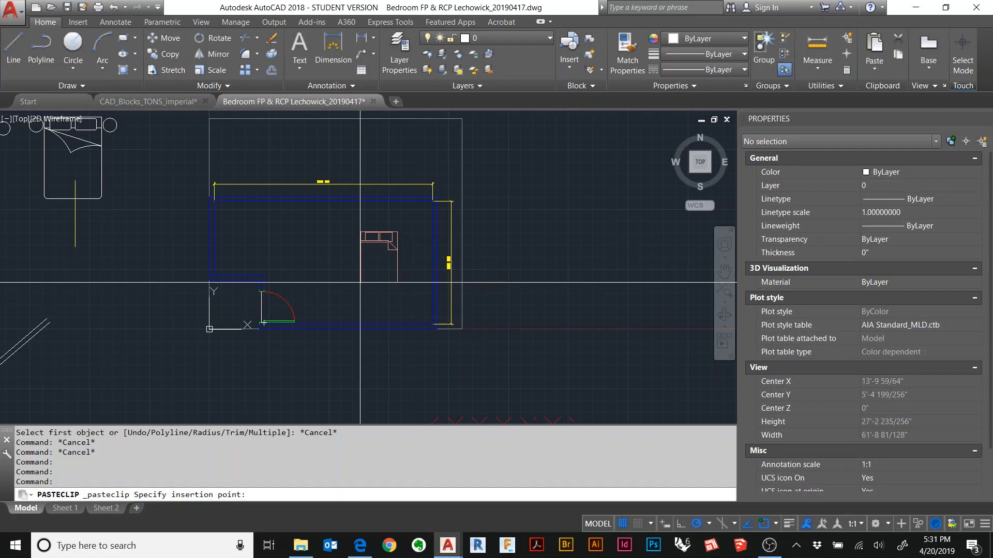
left_click(338, 264)
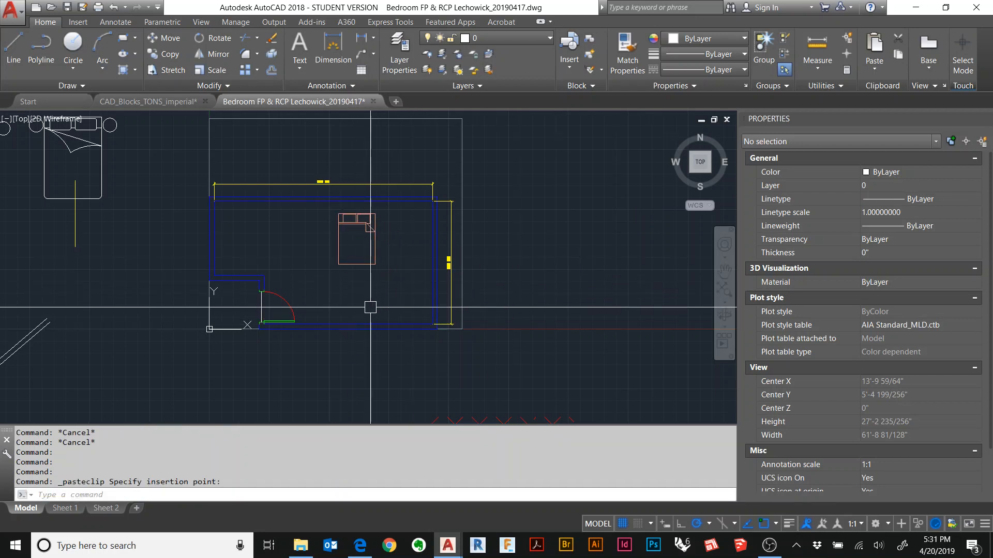
Assign the pasted bed block to the I-FURN layer and deselect it.
scroll(372, 310, "up", 2)
middle_click_drag(387, 272, 386, 347)
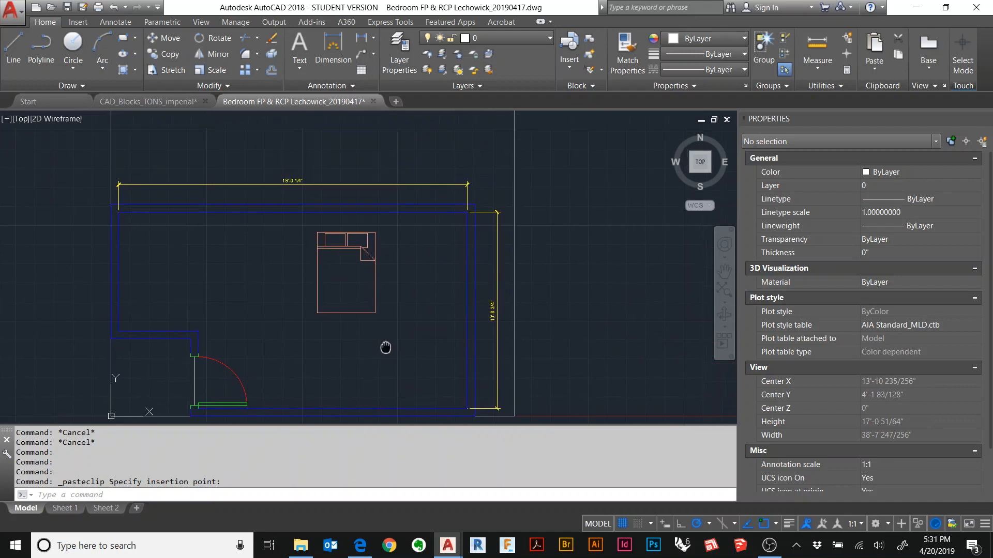
left_click(338, 313)
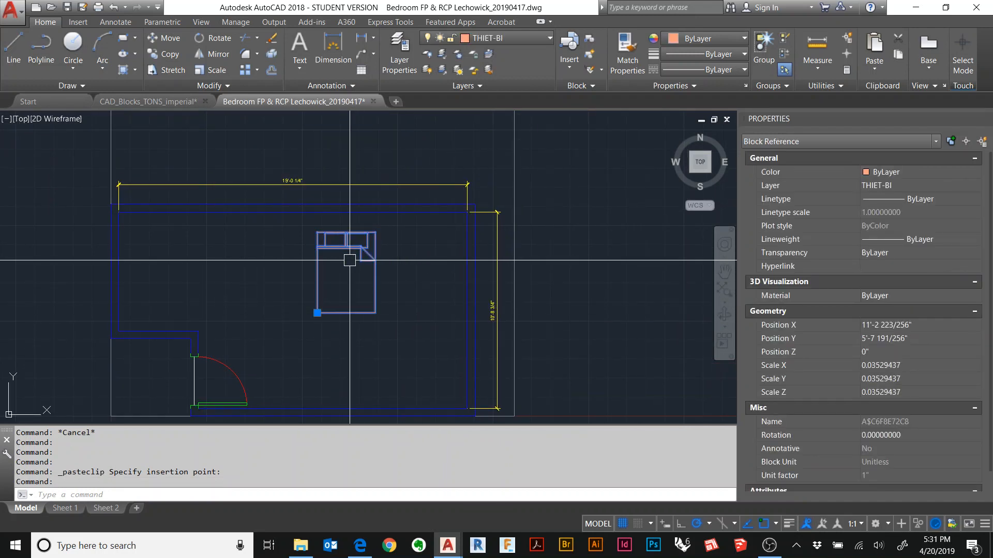
left_click(920, 186)
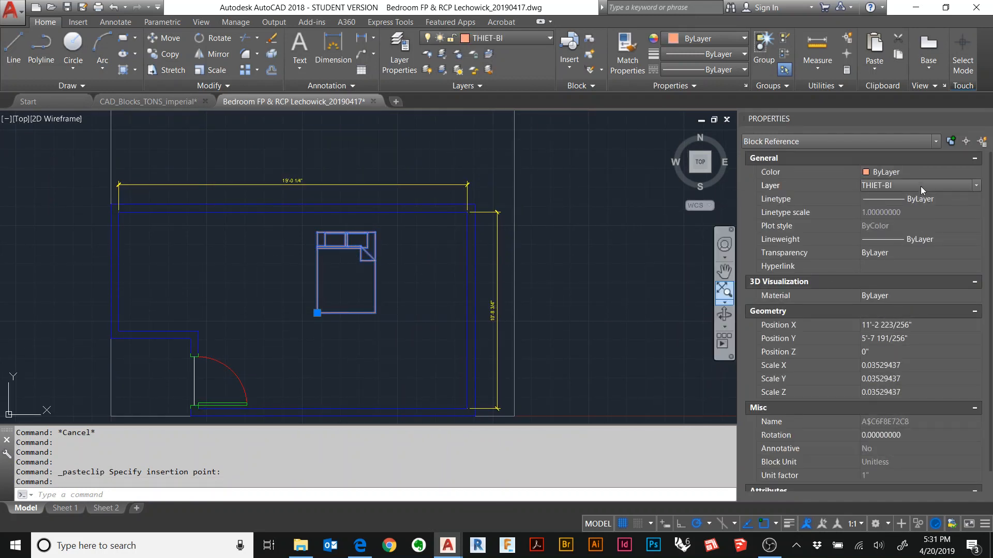
left_click(941, 184)
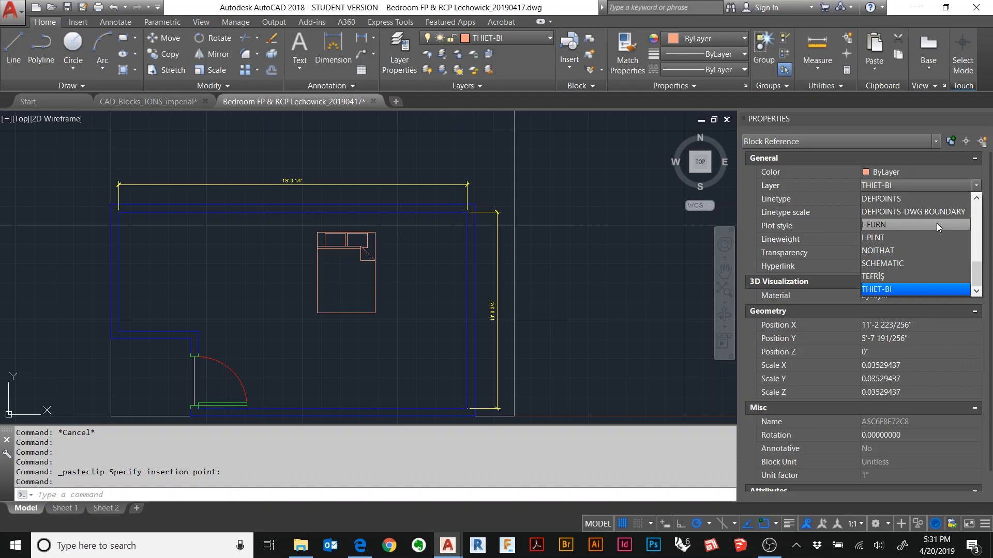
left_click(936, 224)
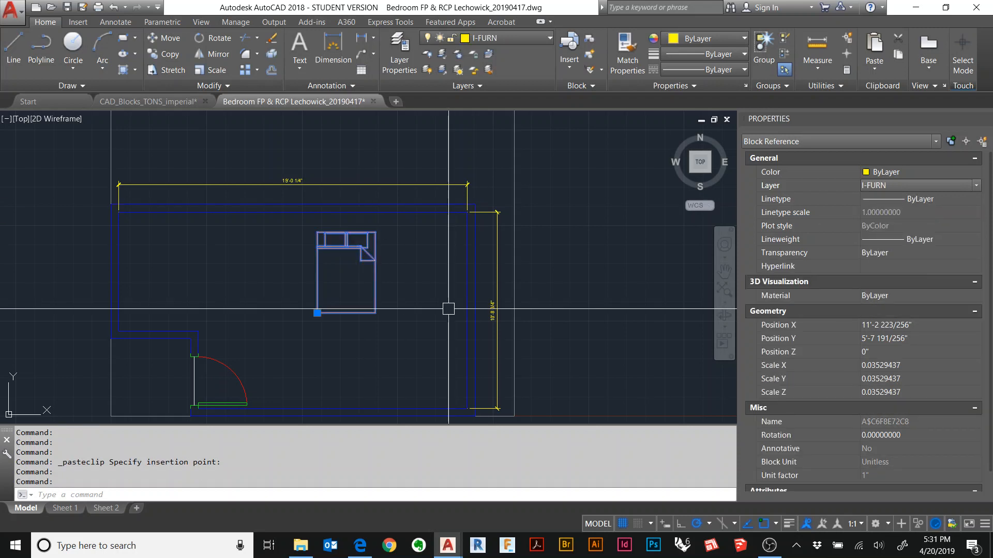
key("Escape")
key("Escape")
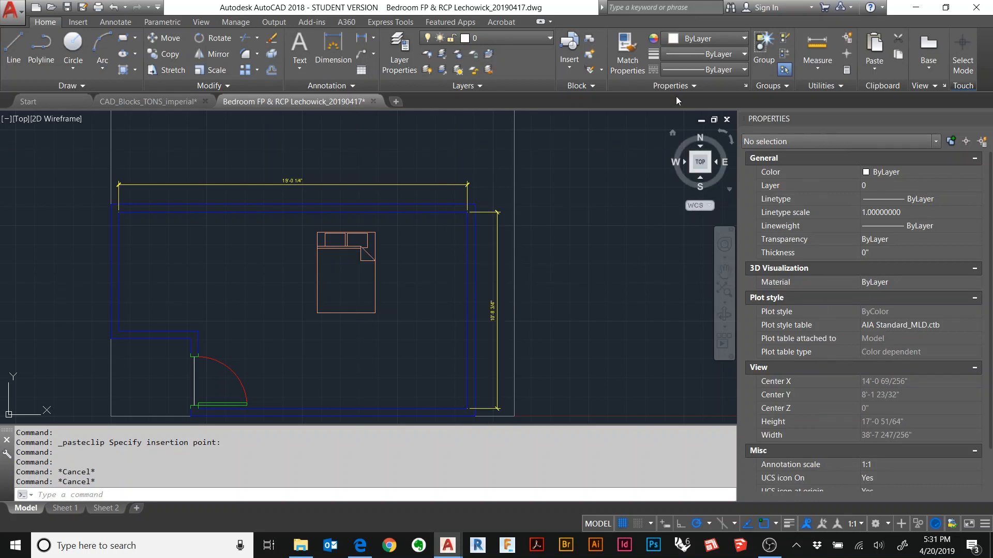
Display the Layer Properties Manager and set it to auto-hide.
left_click(397, 61)
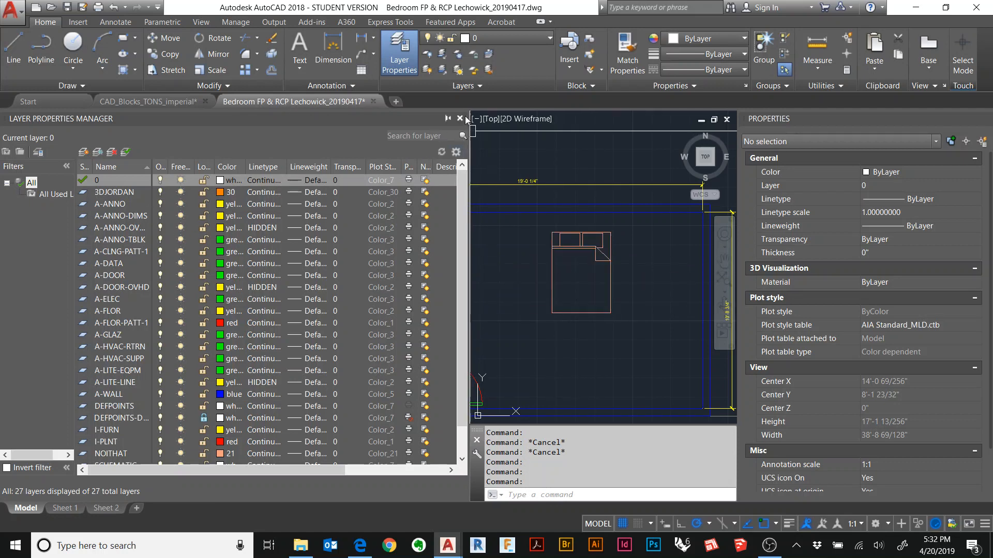
left_click(448, 118)
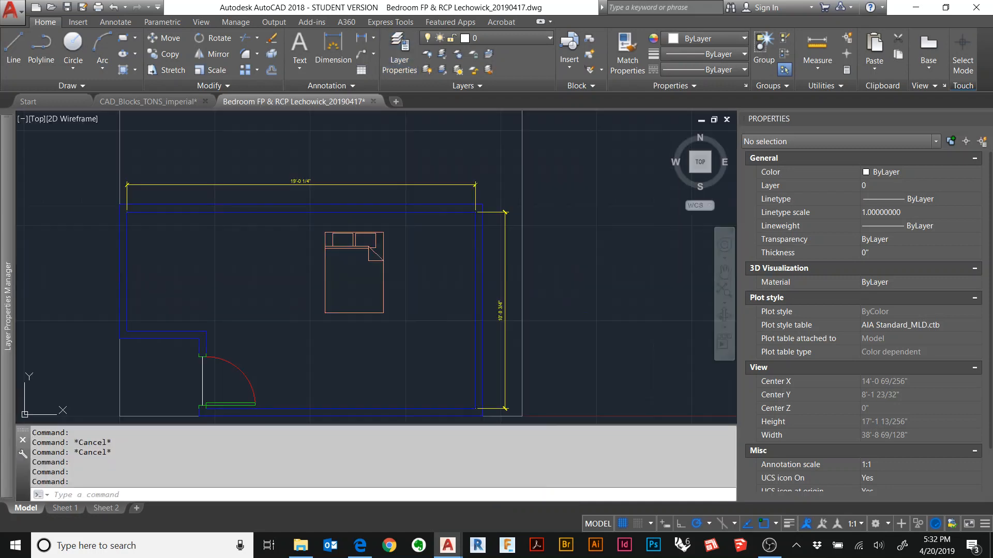
middle_click_drag(446, 294, 504, 264)
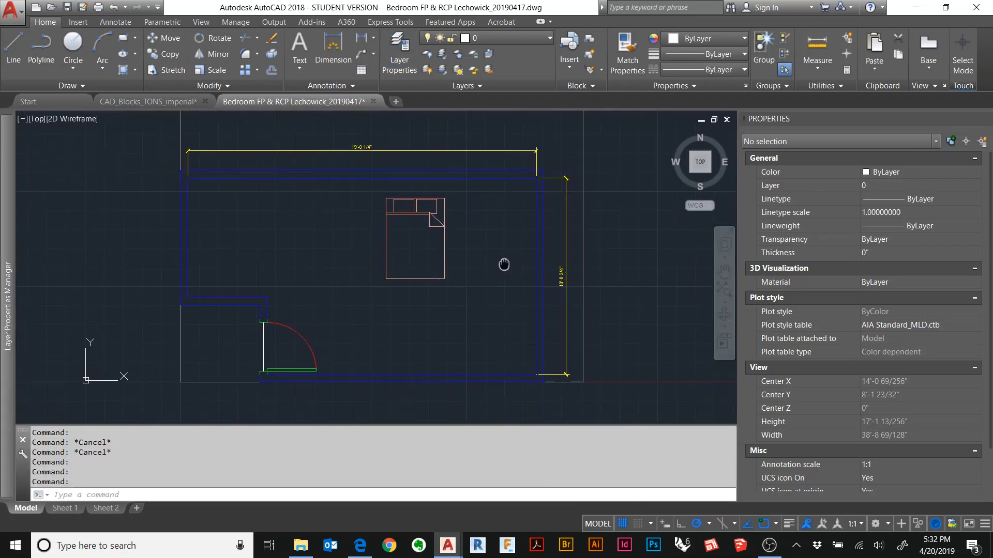
Shift the bed about 3'-5" to the left, and move it up so its head edge meets the upper wall's inner face.
left_click(443, 270)
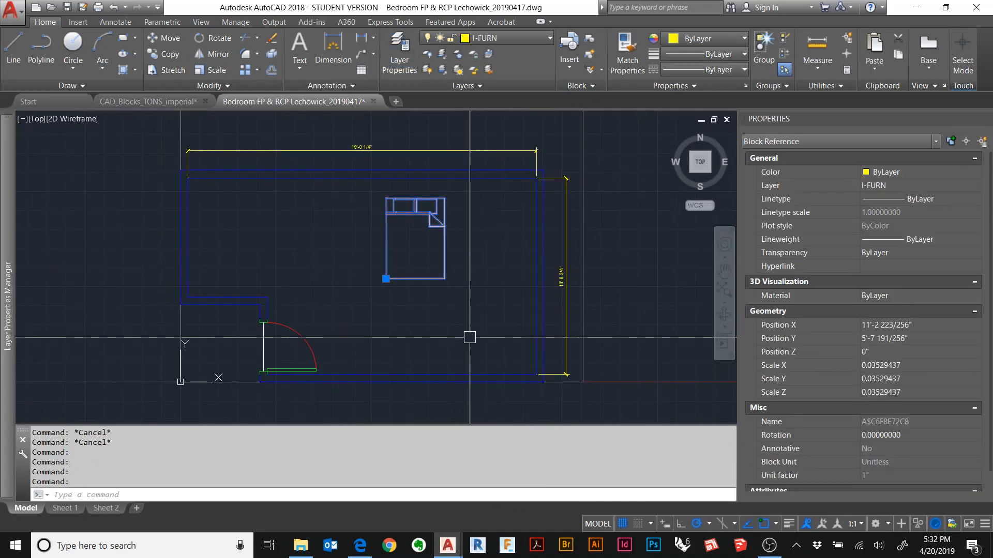
left_click(386, 278)
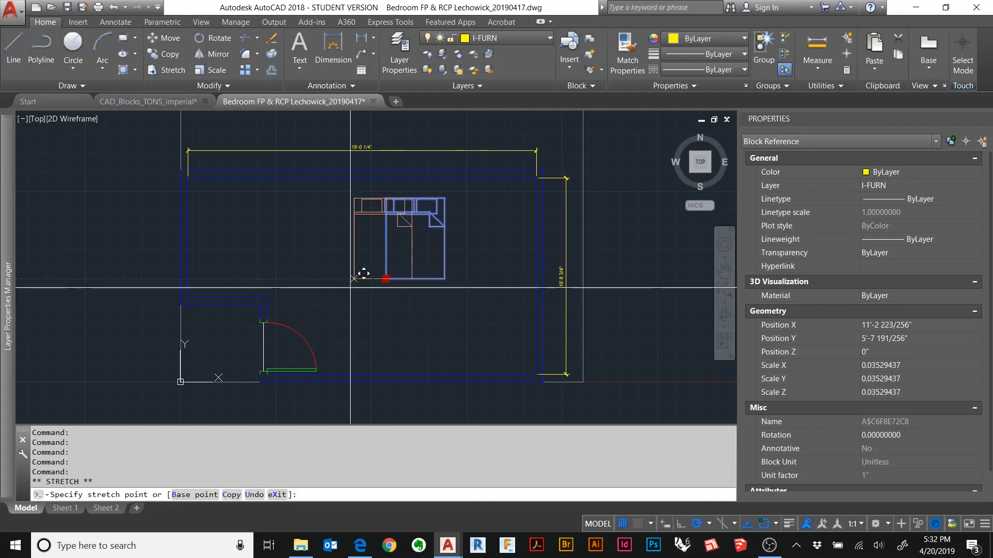
left_click(322, 279)
type("m")
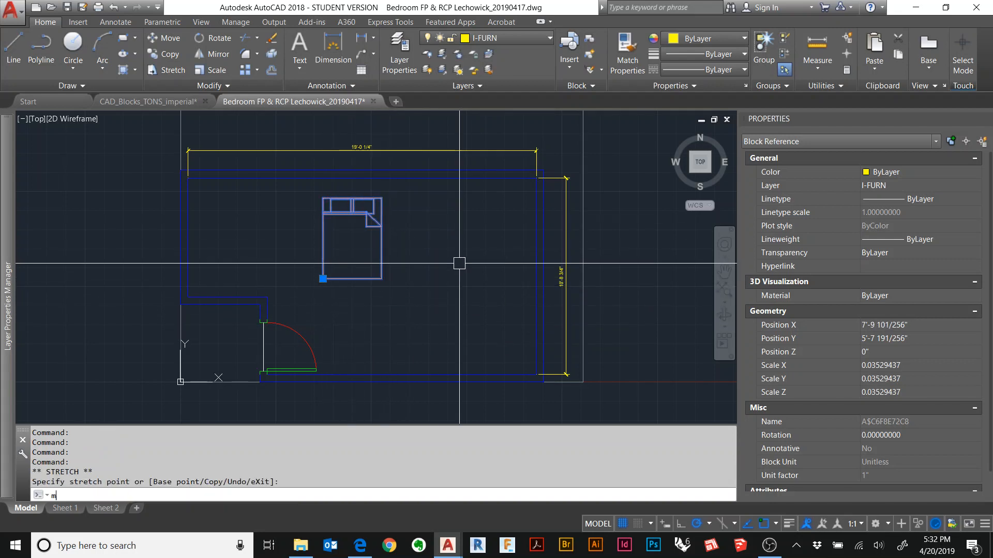
key("Return")
left_click(381, 198)
scroll(395, 184, "up", 6)
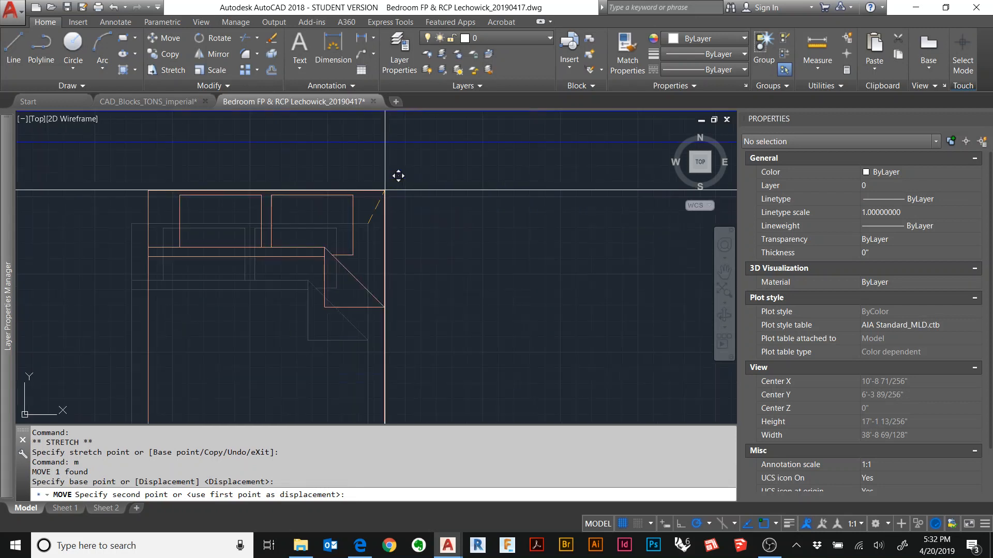
left_click(367, 142)
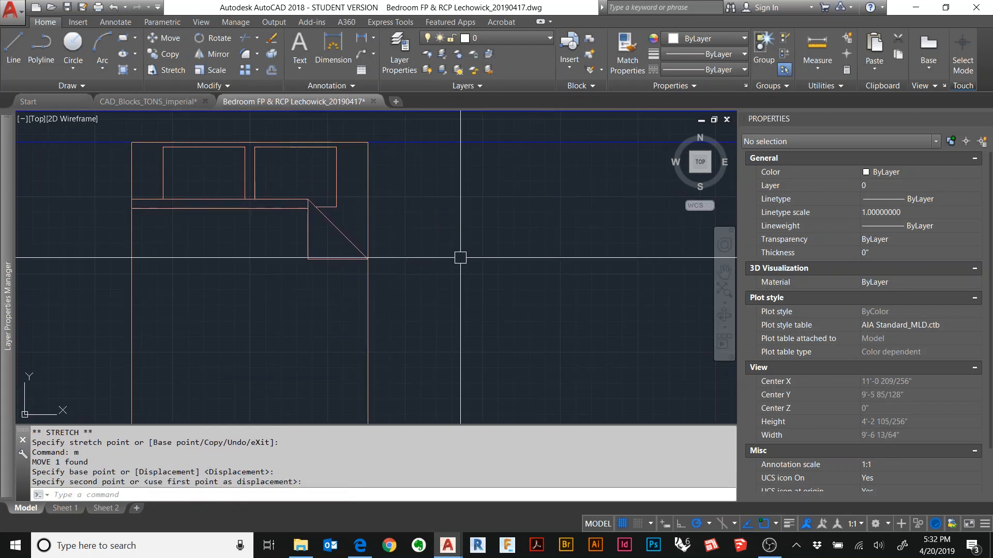
Move the bed 1" straight down, away from the upper wall.
left_click(365, 169)
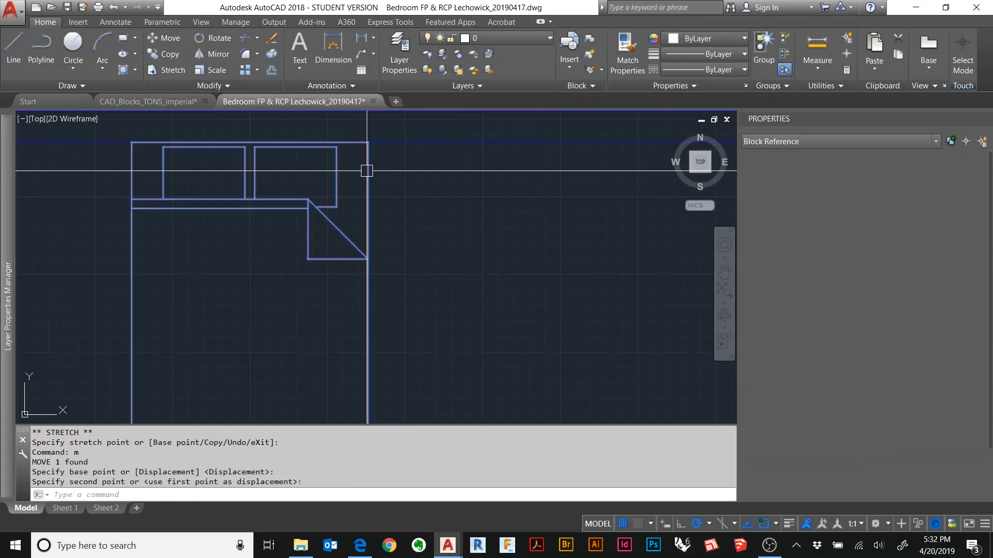
type("m")
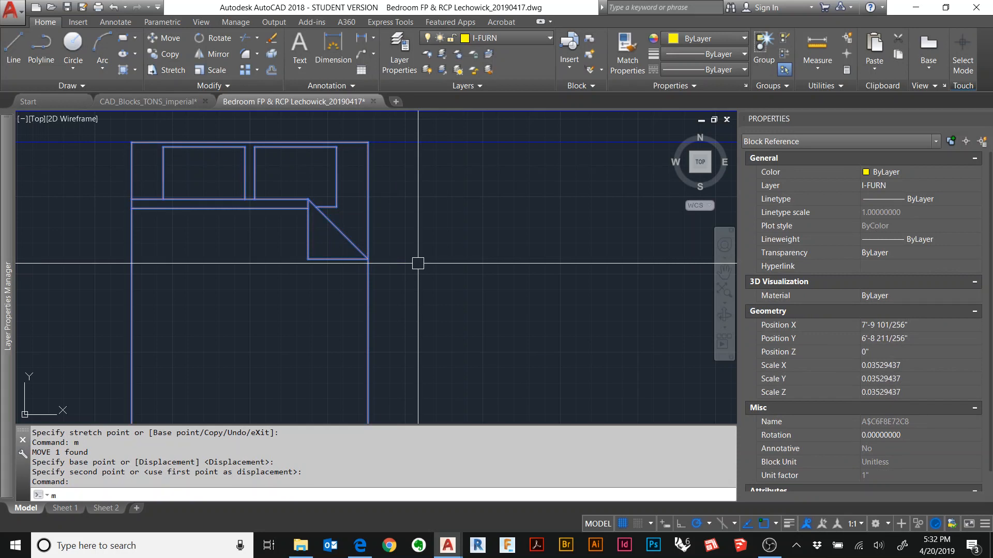
key("Return")
left_click(418, 182)
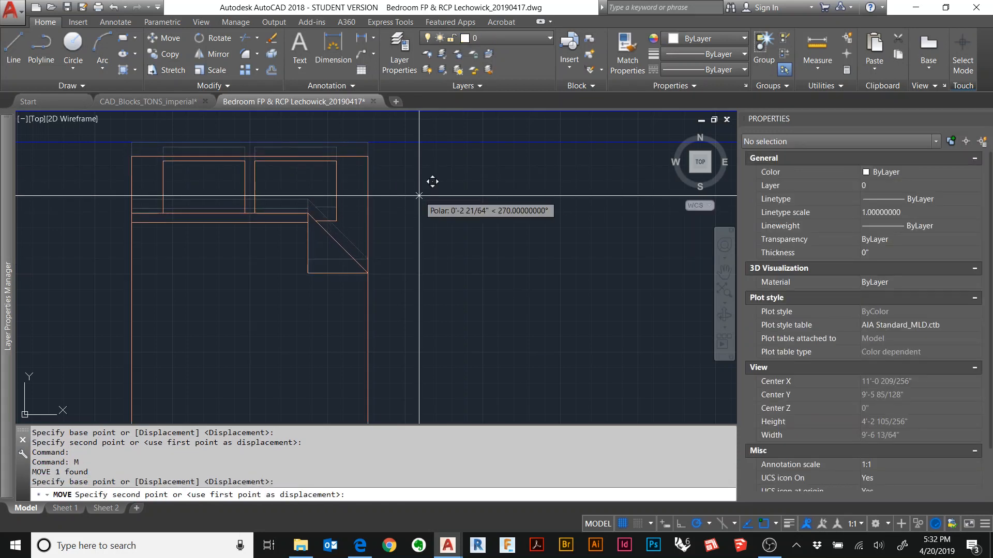
type("1")
key("Return")
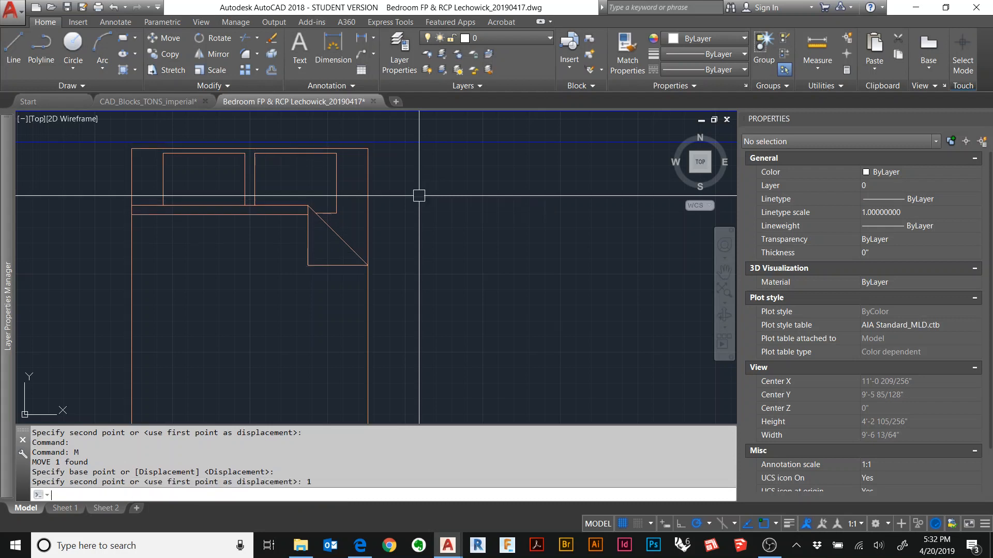
Measure the bed's width and length with DIST from its upper-left corner to its lower-right corner.
scroll(445, 252, "down", 3)
middle_click_drag(441, 270, 392, 239)
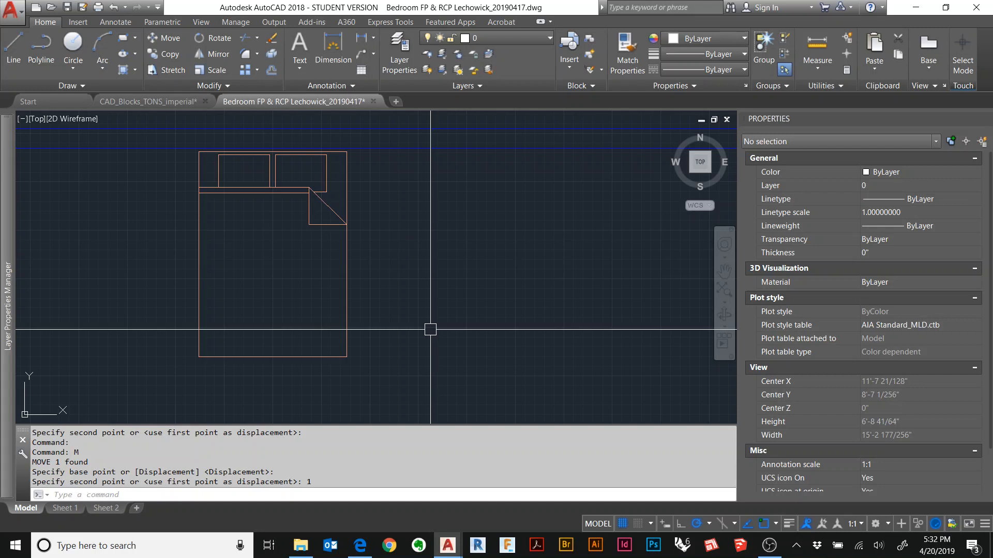
type("DI")
key("Return")
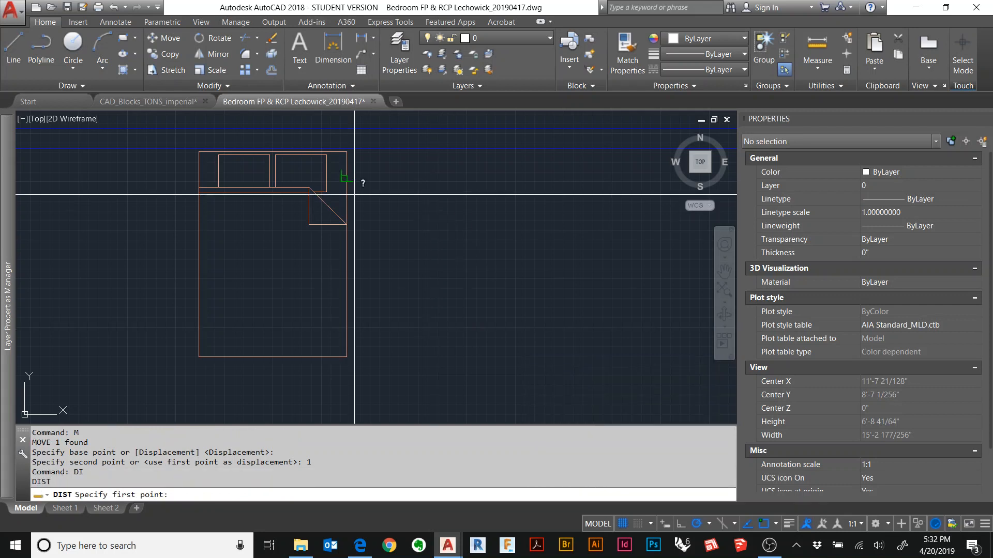
left_click(199, 151)
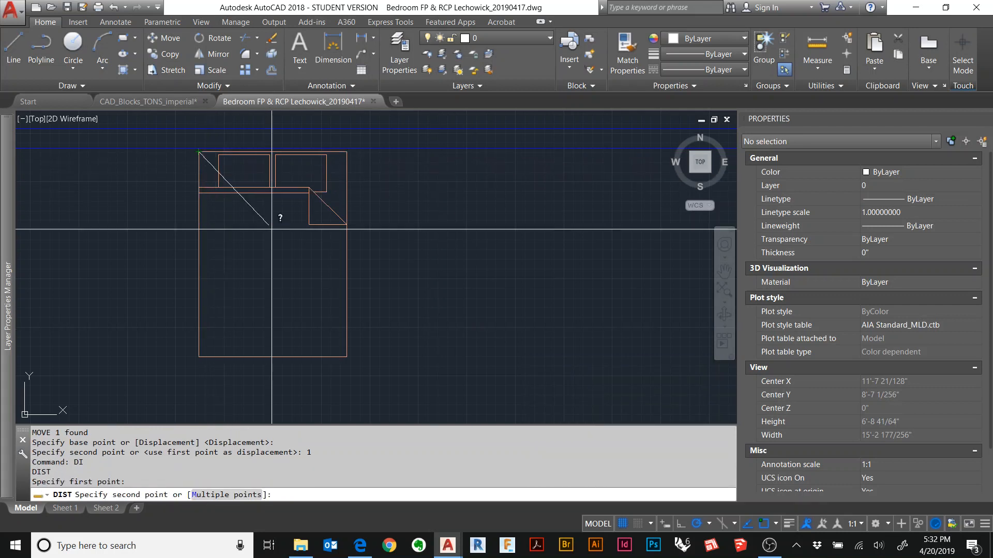
left_click(347, 356)
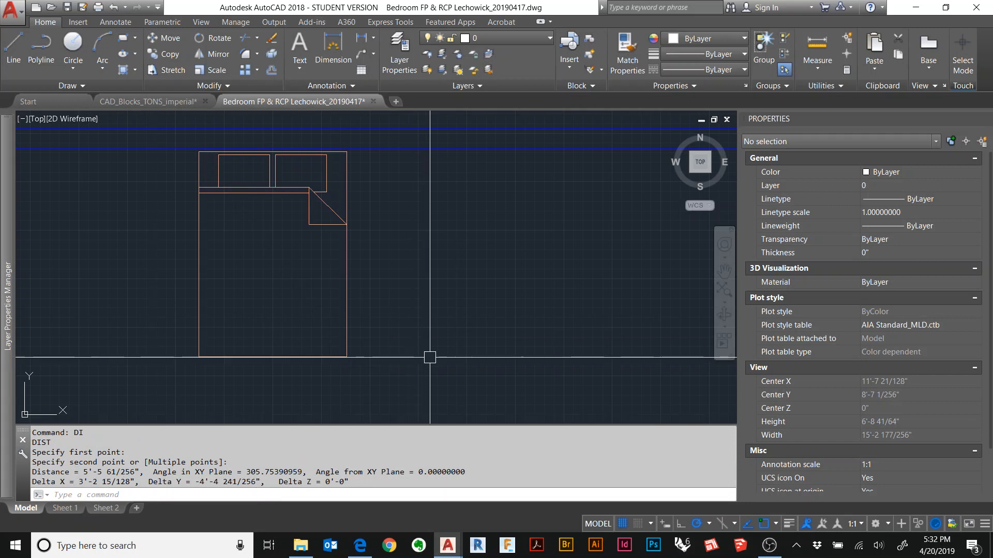
left_click(331, 357)
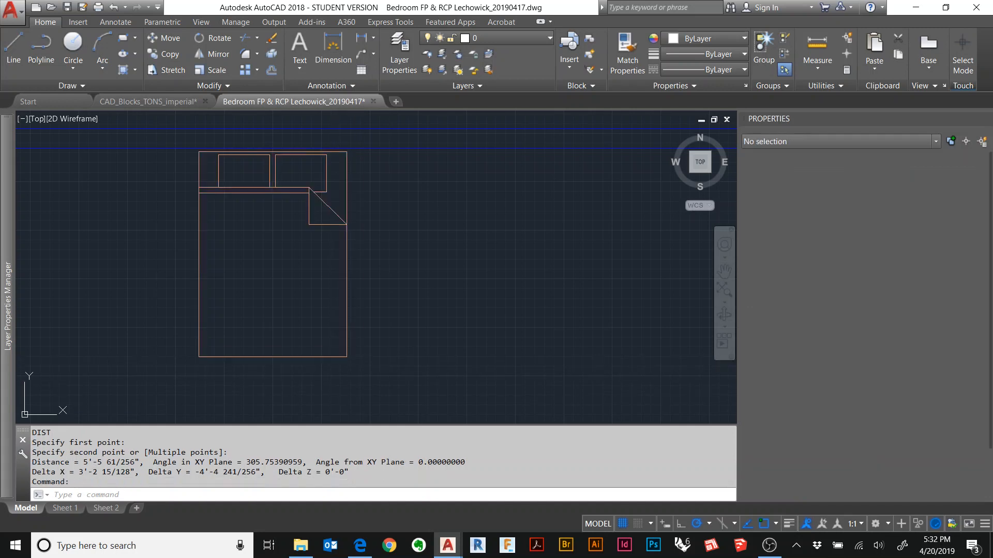
double_click(331, 358)
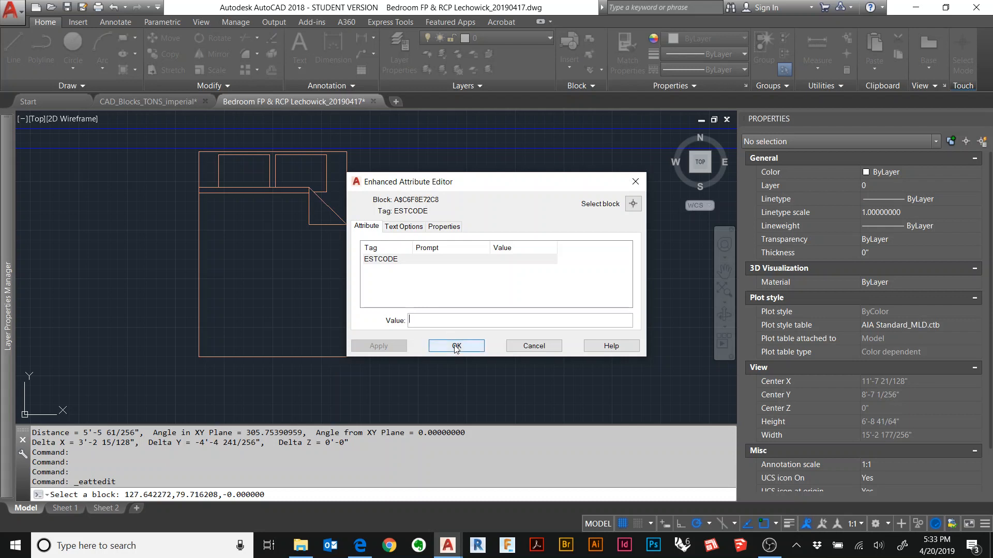
left_click(455, 346)
Open the bed block for editing in the Block Editor.
left_click(333, 356)
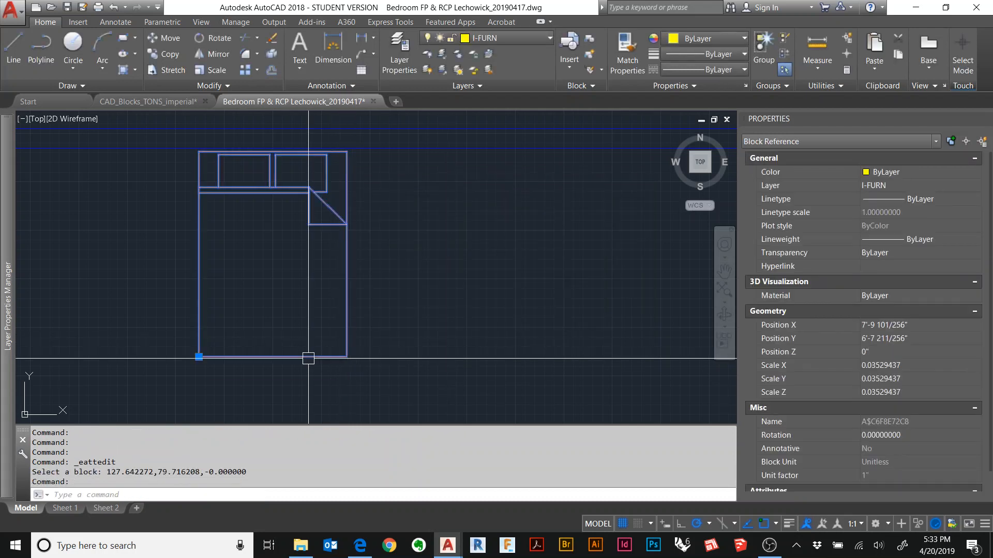
right_click(273, 358)
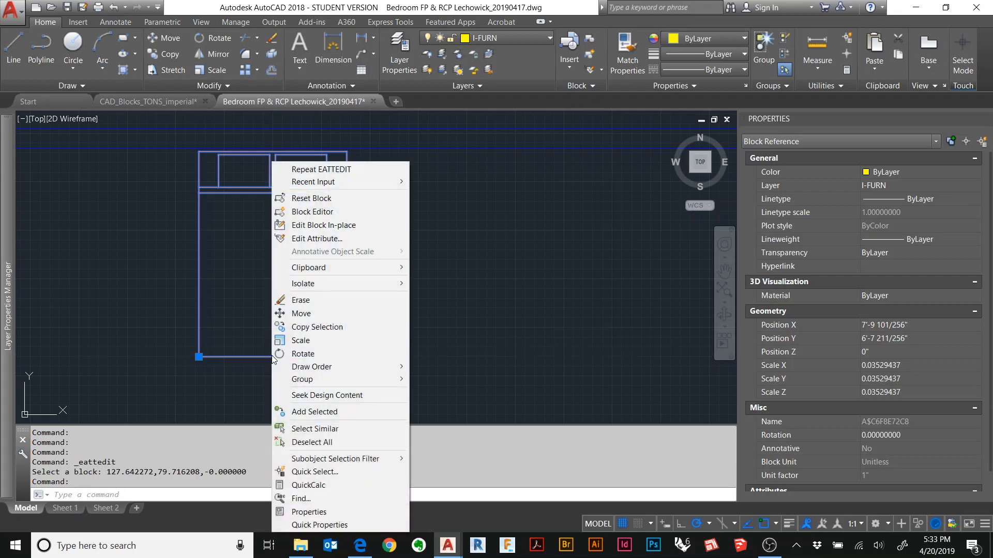
left_click(350, 215)
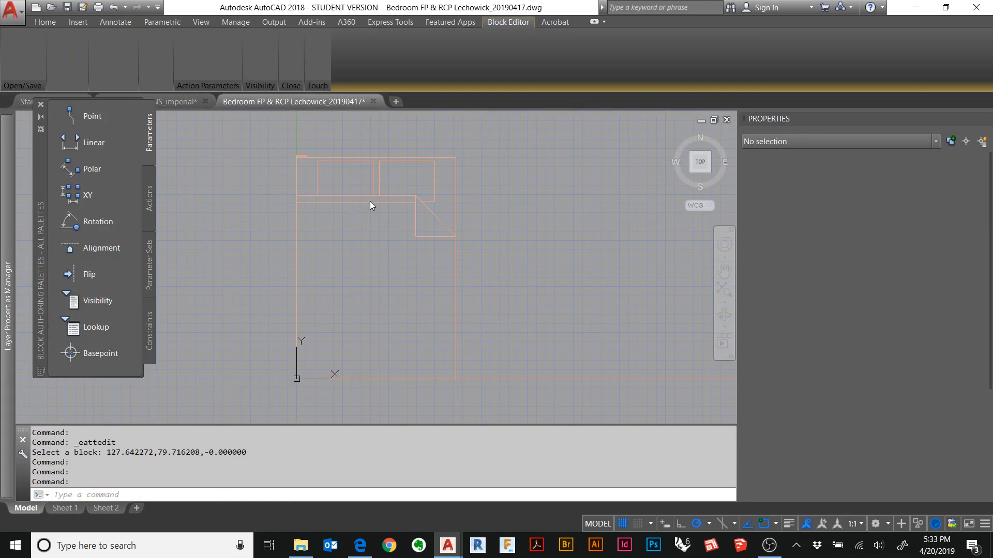
Delete the ESTCODE attribute definition at the bed's upper-left corner.
scroll(303, 147, "up", 6)
scroll(302, 150, "up", 2)
left_click(298, 202)
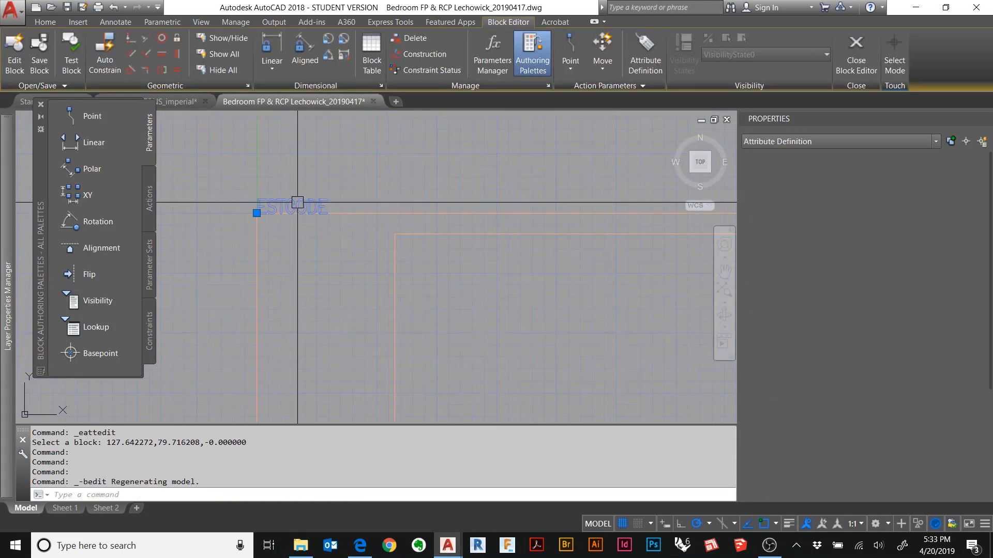
key("Delete")
scroll(339, 277, "down", 4)
mouse_move(419, 334)
middle_mouse_down()
mouse_move(385, 277)
mouse_move(305, 196)
middle_mouse_up()
scroll(314, 203, "down", 2)
mouse_move(393, 317)
middle_mouse_down()
mouse_move(355, 200)
mouse_move(341, 273)
middle_mouse_up()
scroll(352, 204, "down", 2)
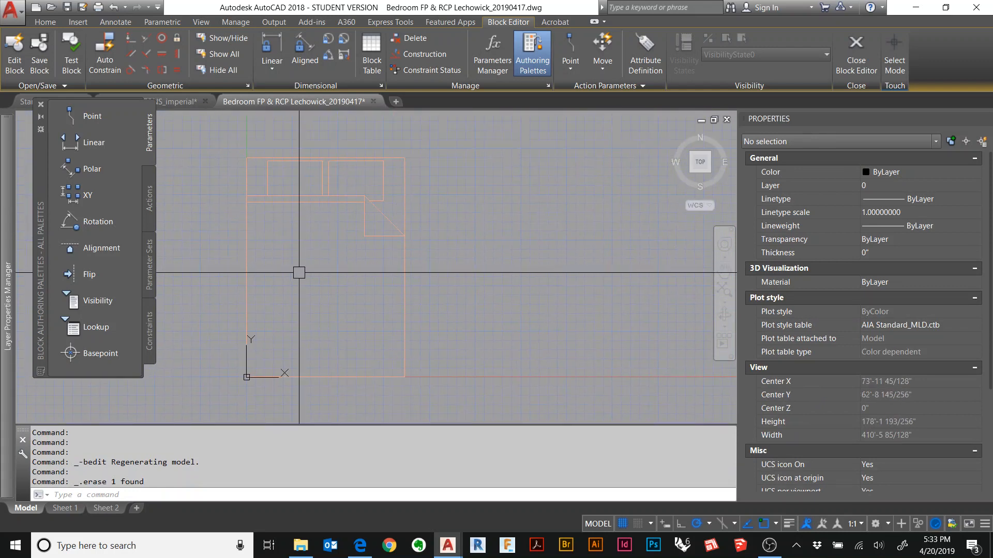
Put all the bed's lines on layer 0 and clear the selection.
left_click(226, 137)
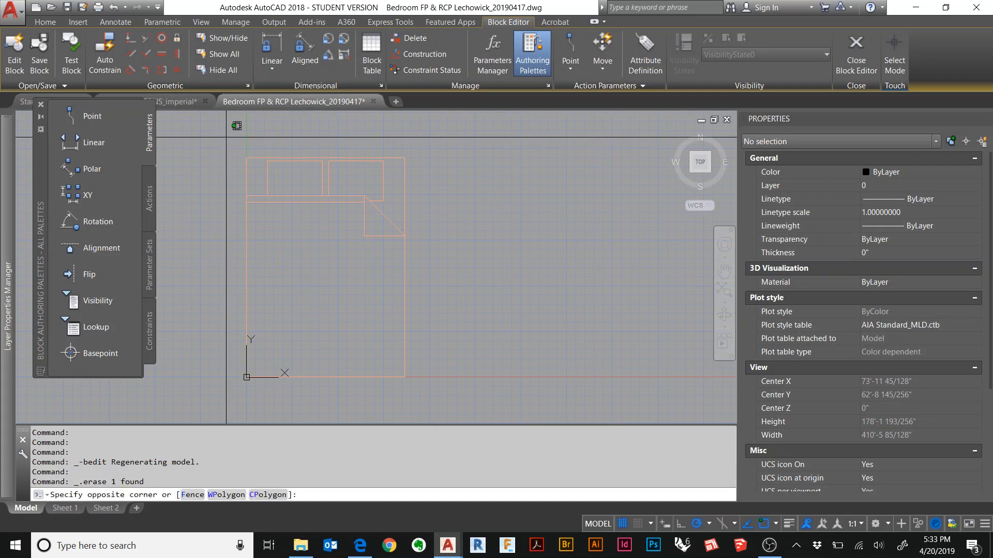
left_click(442, 398)
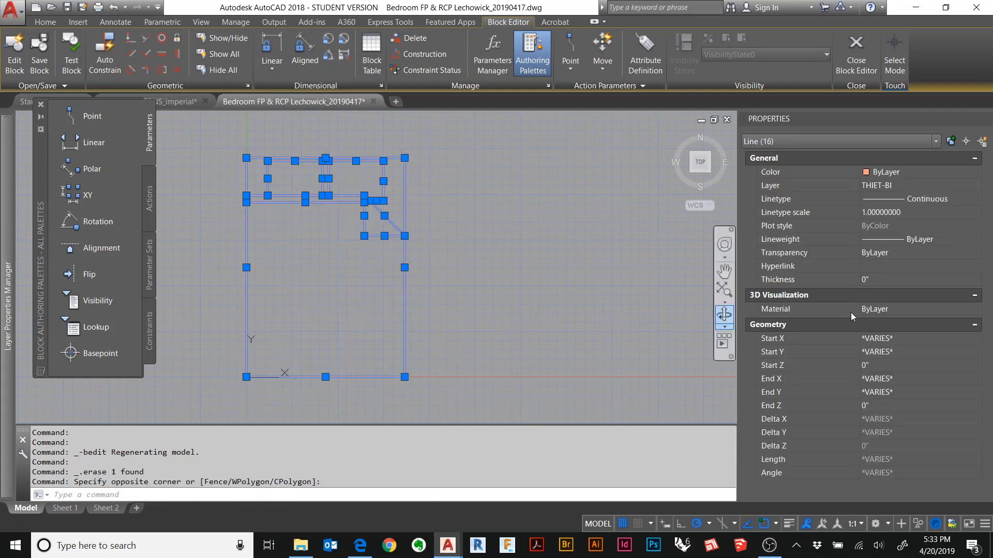
left_click(916, 184)
scroll(901, 246, "up", 10)
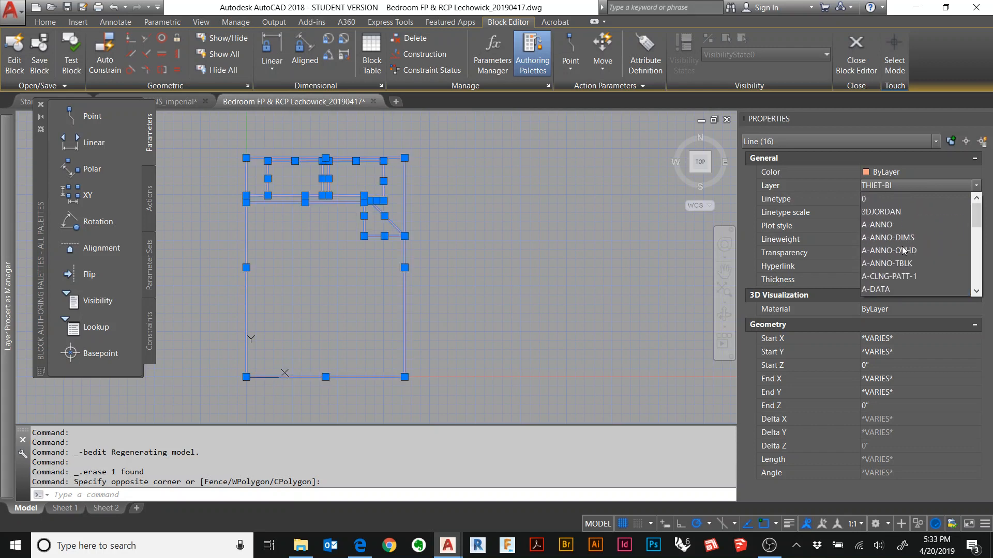
left_click(883, 201)
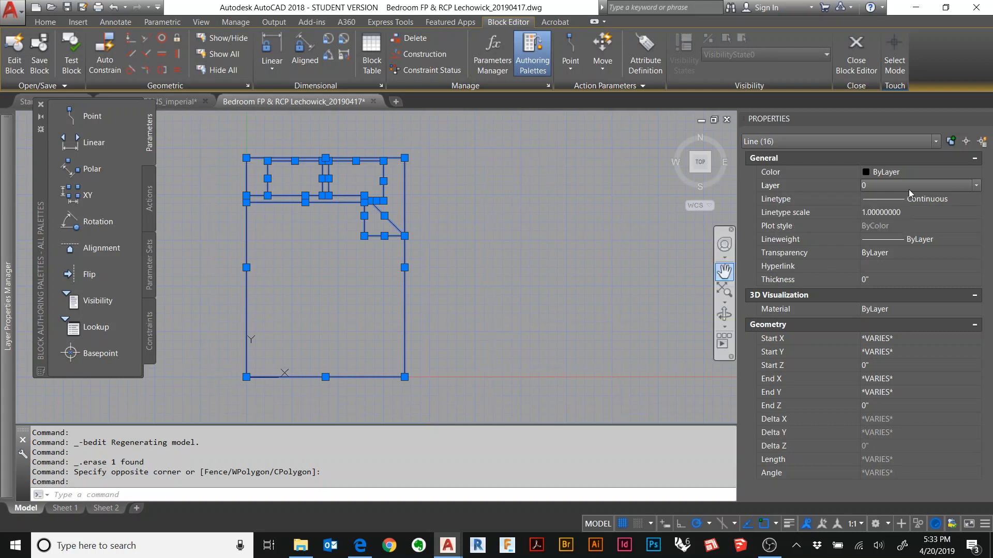
key("Escape")
key("Escape")
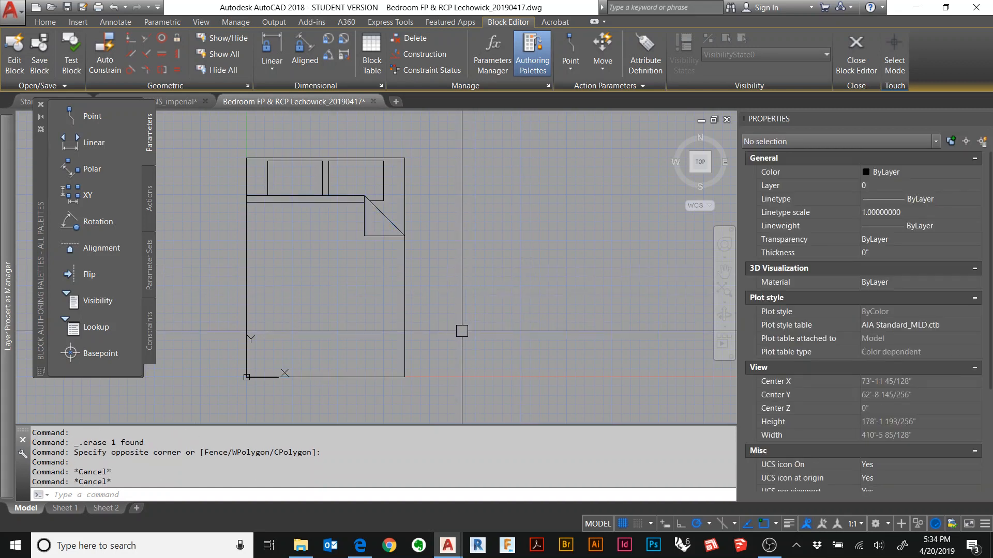
Check the length of the bed's head edge line in its properties, then clear the selection.
left_click(388, 158)
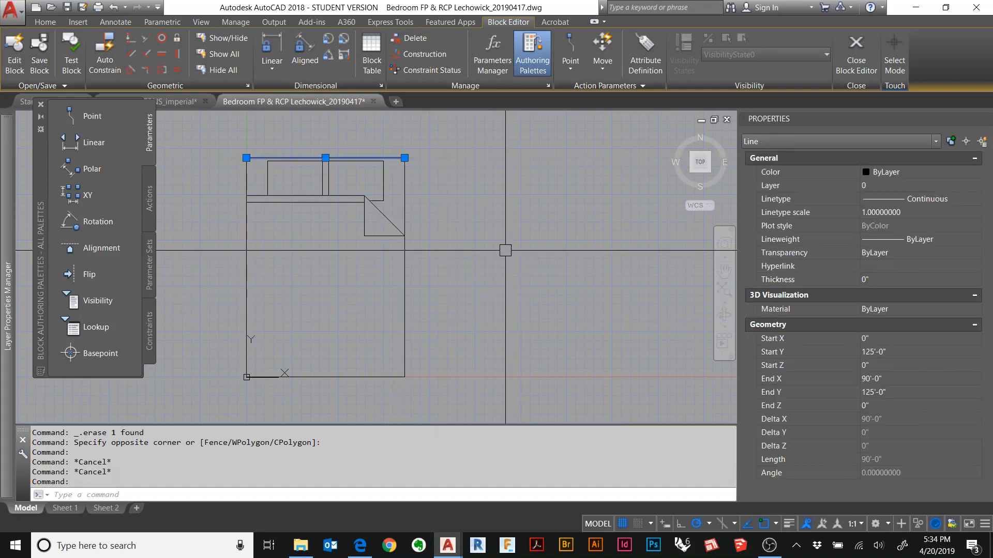
key("Escape")
key("Escape")
key("Escape")
key("Escape")
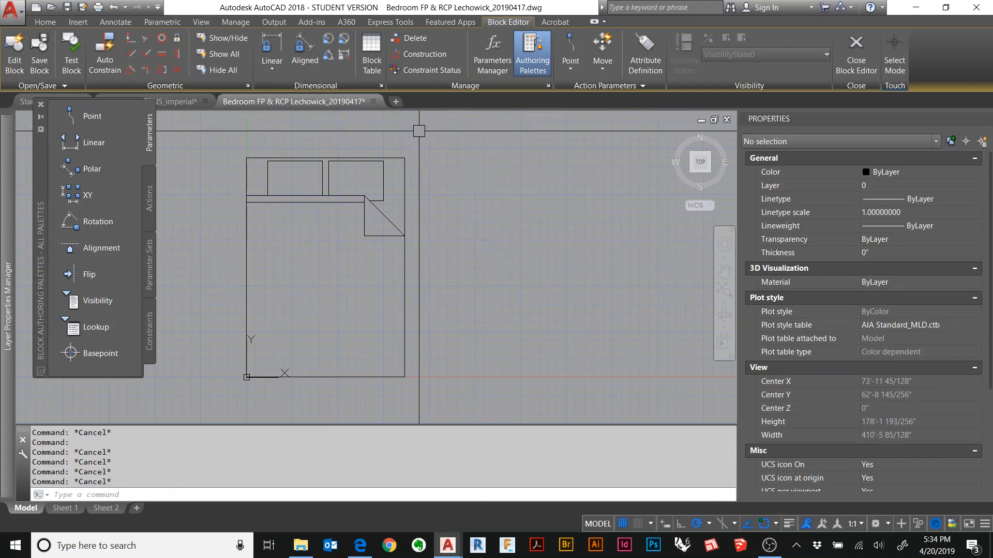
Scale the whole bed by reference from its lower-left corner, using the head edge as reference and 60" as its new length.
left_click(451, 140)
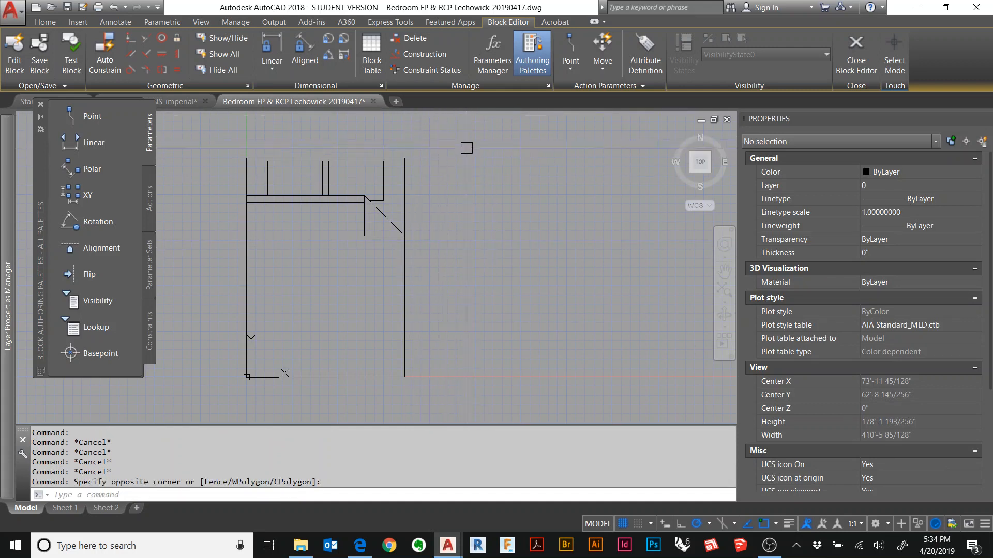
left_click(228, 404)
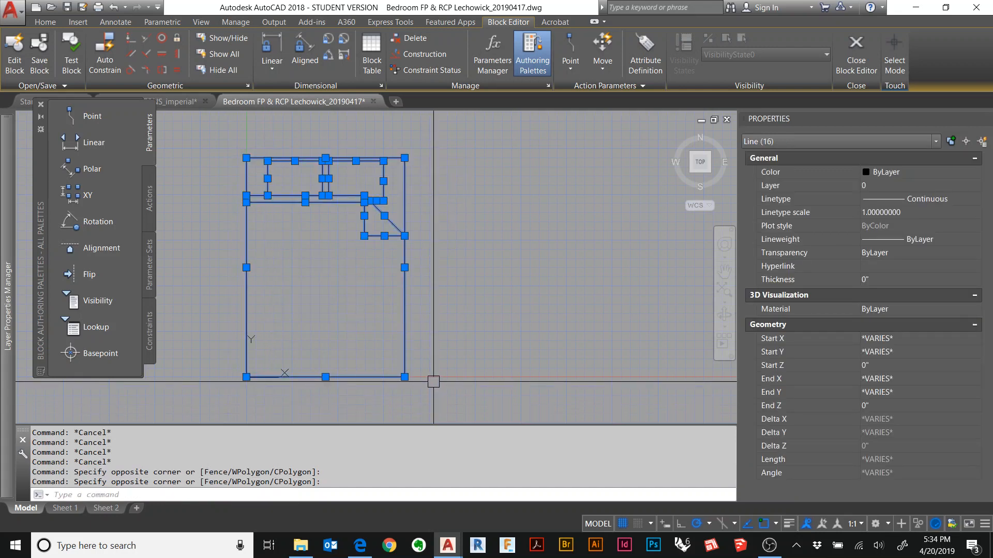
type("SC")
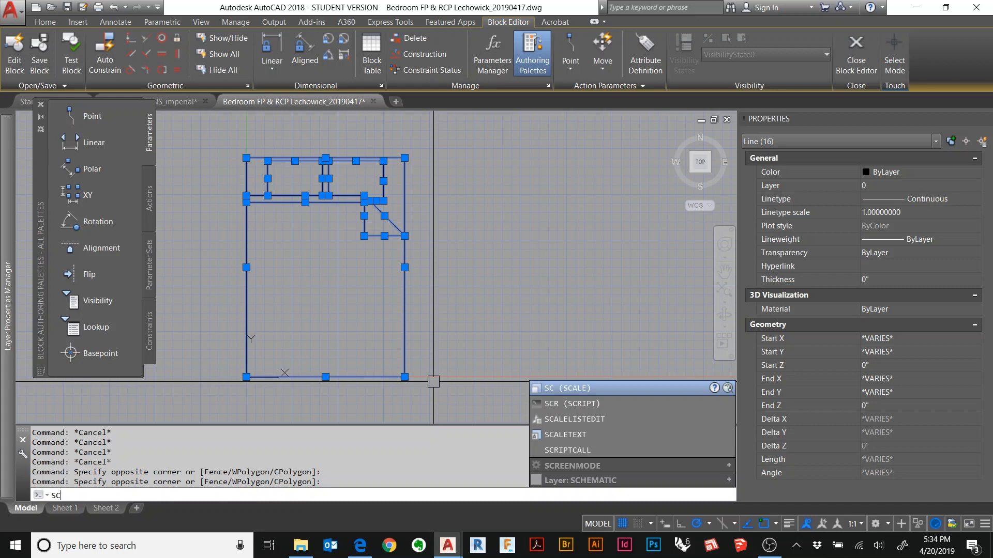
key("Return")
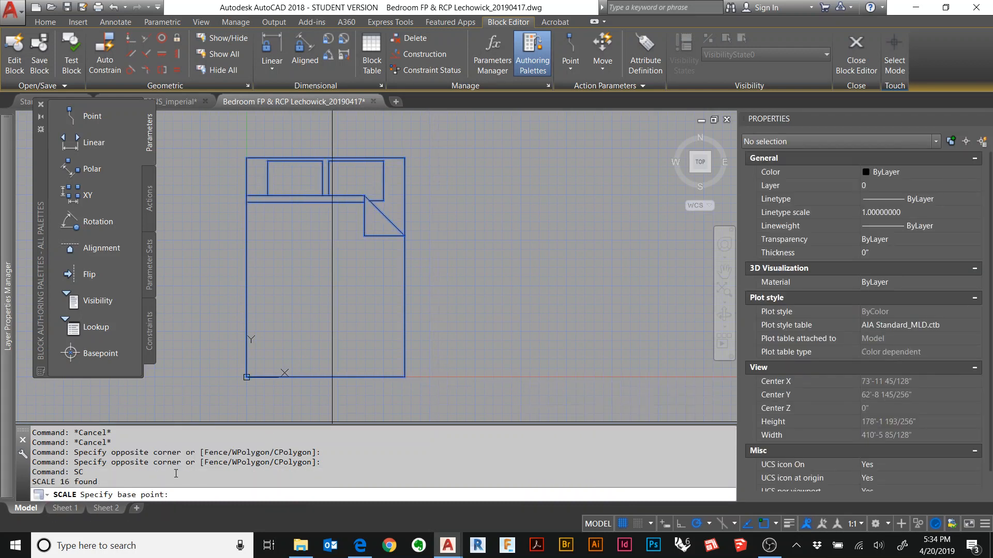
left_click(246, 377)
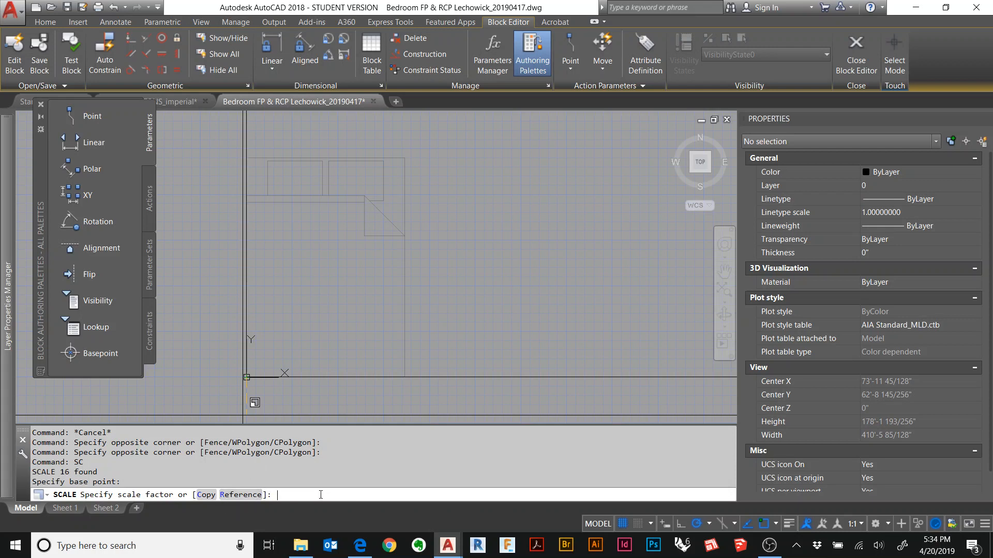
key("Return")
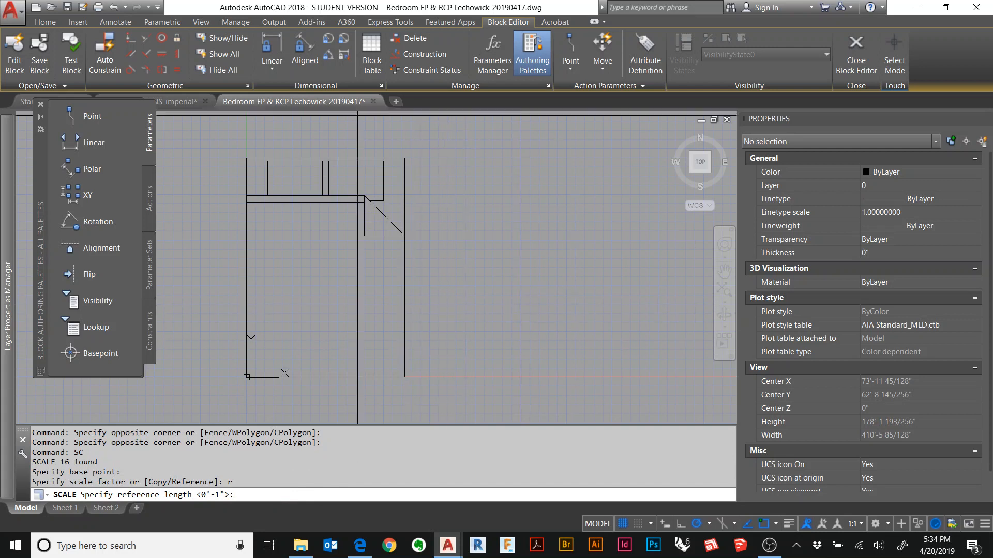
left_click(246, 157)
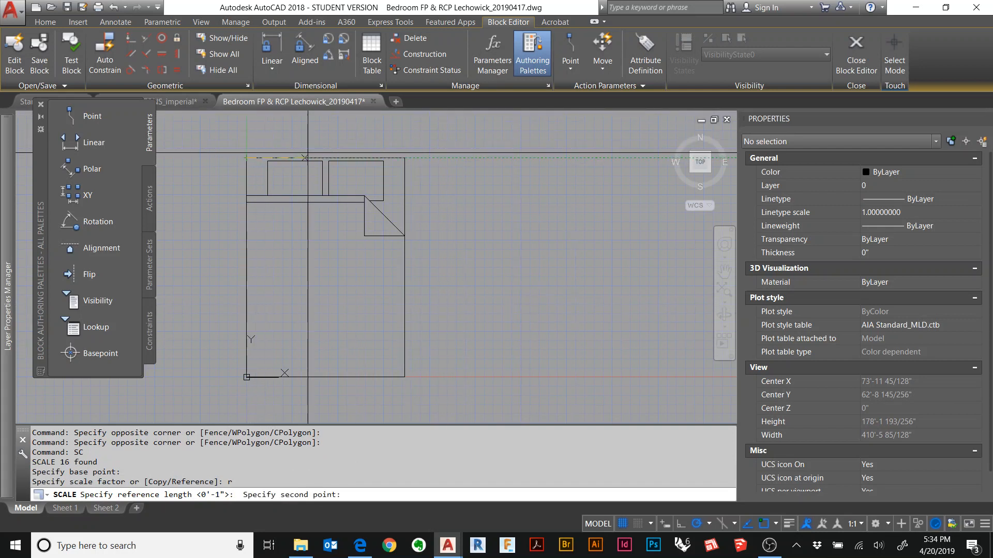
left_click(405, 157)
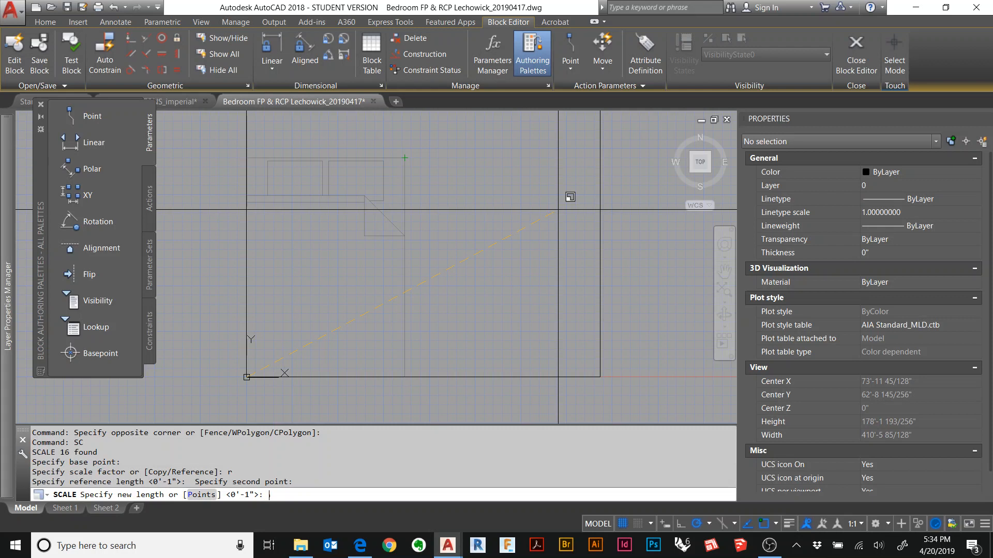
type("60")
key("Return")
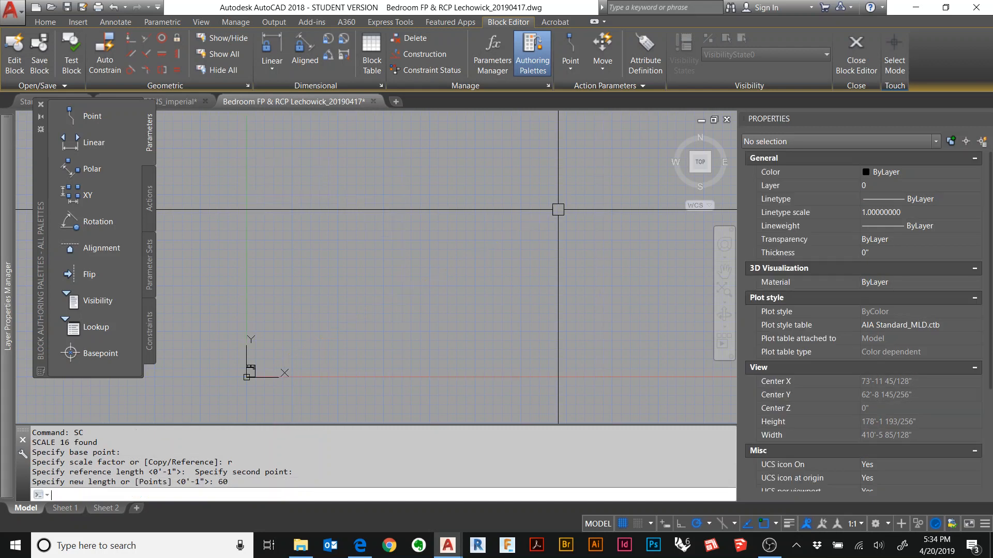
Check the length of the bed's right side line in its properties, then clear the selection.
scroll(250, 373, "up", 10)
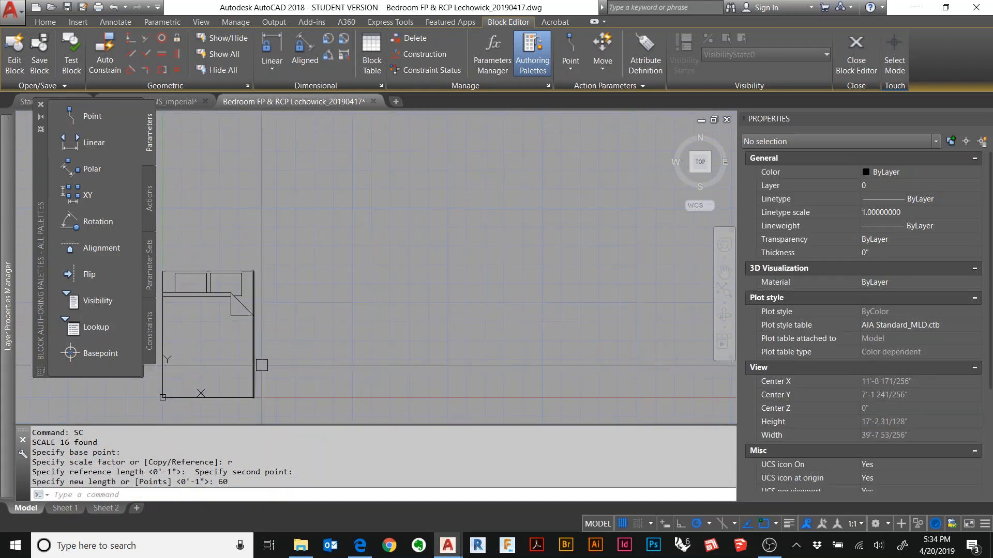
middle_click_drag(297, 343, 462, 276)
left_click(453, 274)
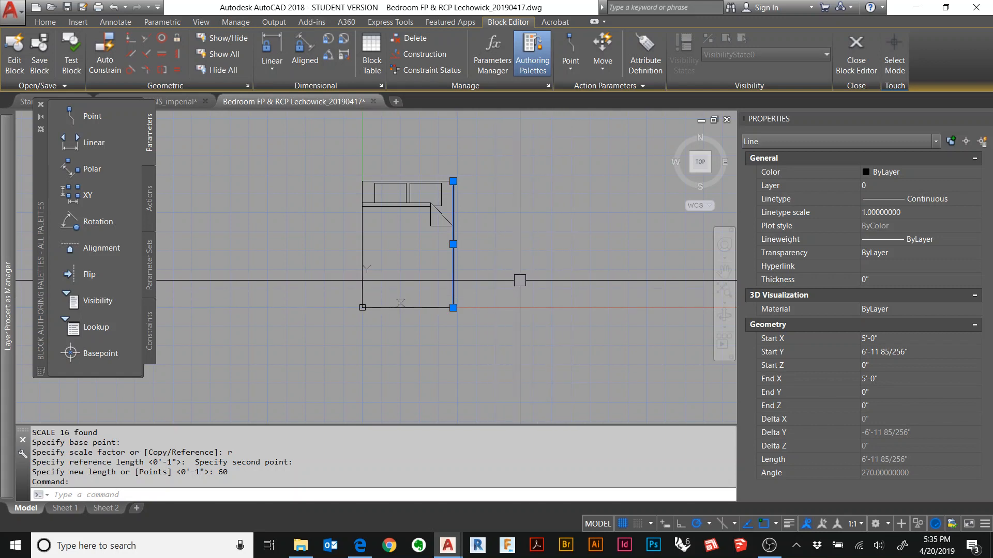
key("Escape")
key("Escape")
key("Escape")
key("Escape")
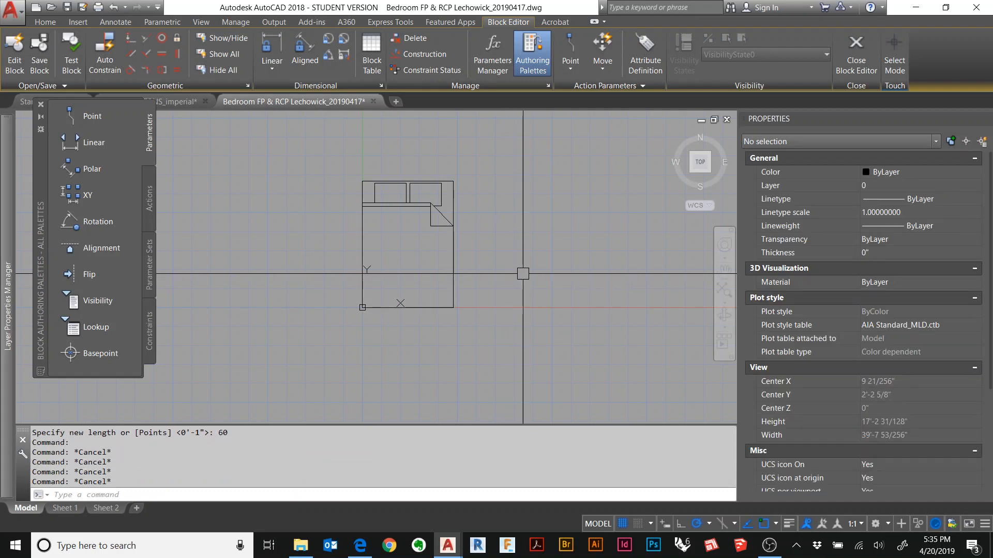
Draw an 80" vertical guide line to the right of the bed, starting level with its foot edge.
type("L")
key("Return")
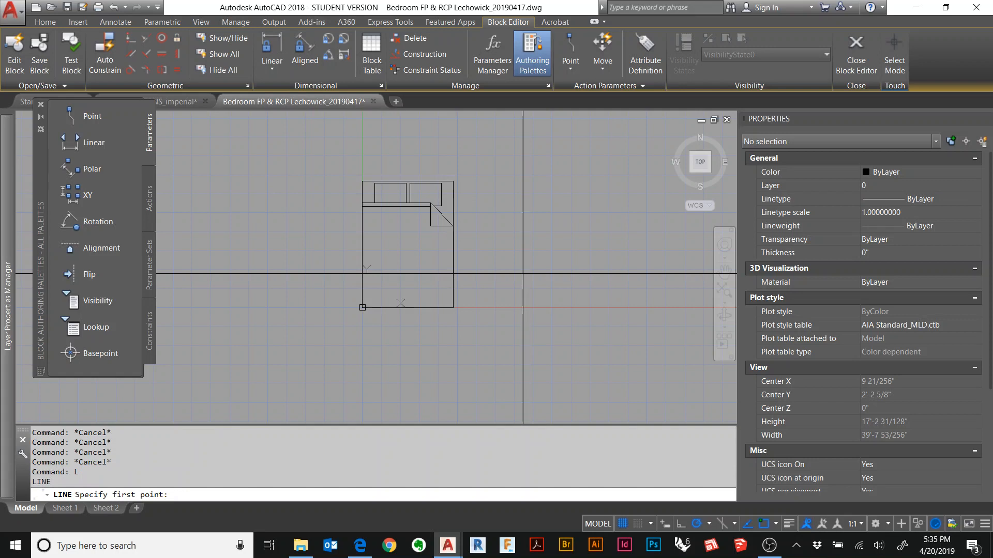
left_click(485, 308)
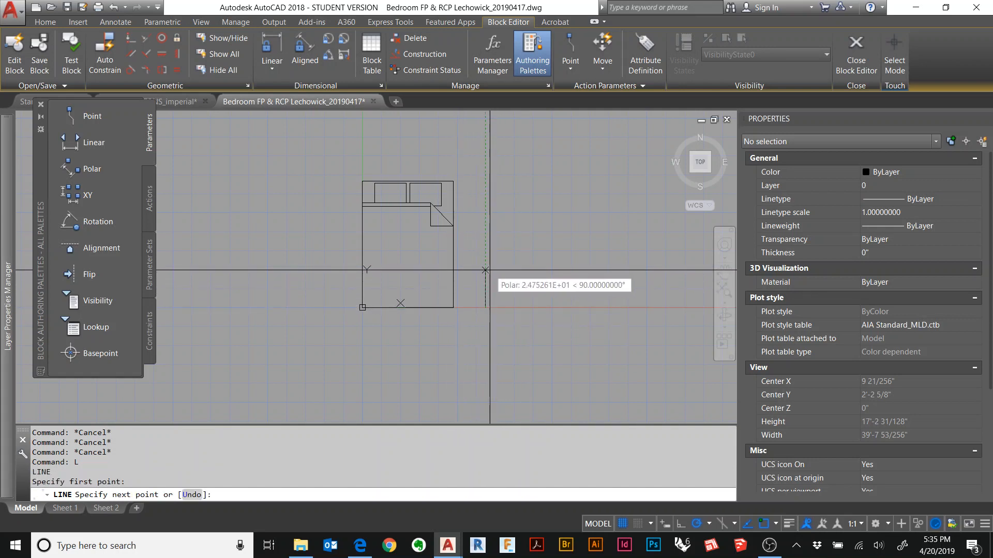
type("1")
key("BackSpace")
type("80")
key("Return")
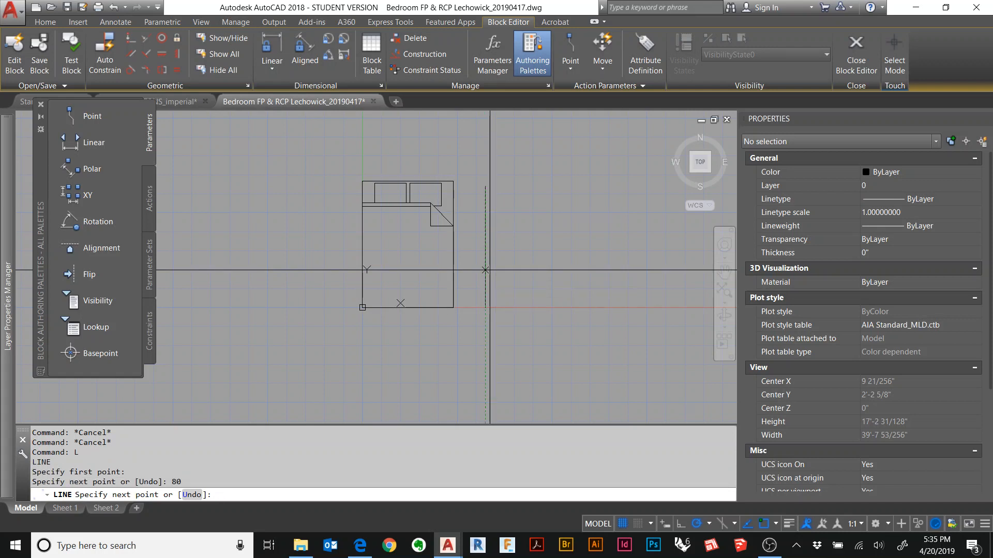
key("Return")
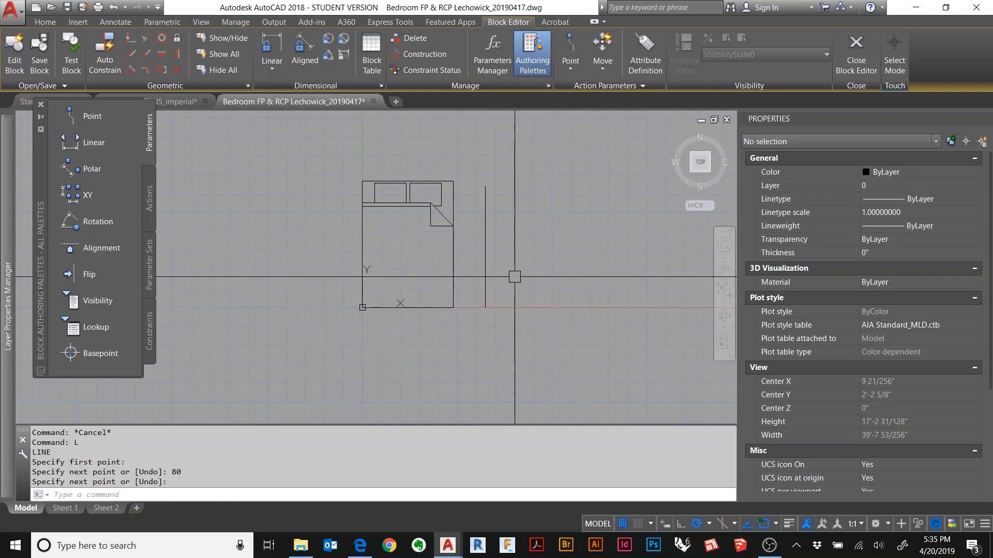
Stretch the head end of the bed, including pillows and blanket fold, vertically to align with the guide line's upper end.
type("s")
key("Return")
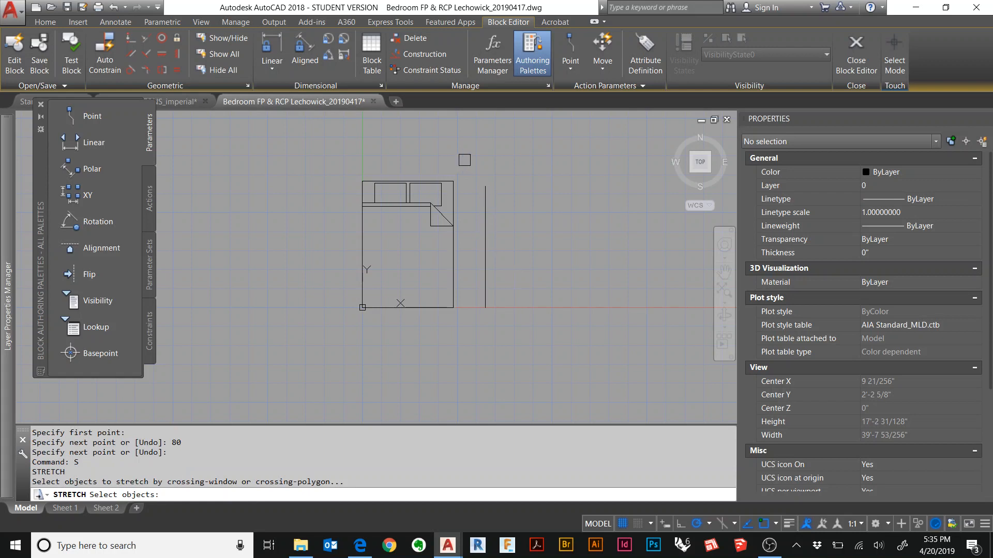
left_click(464, 160)
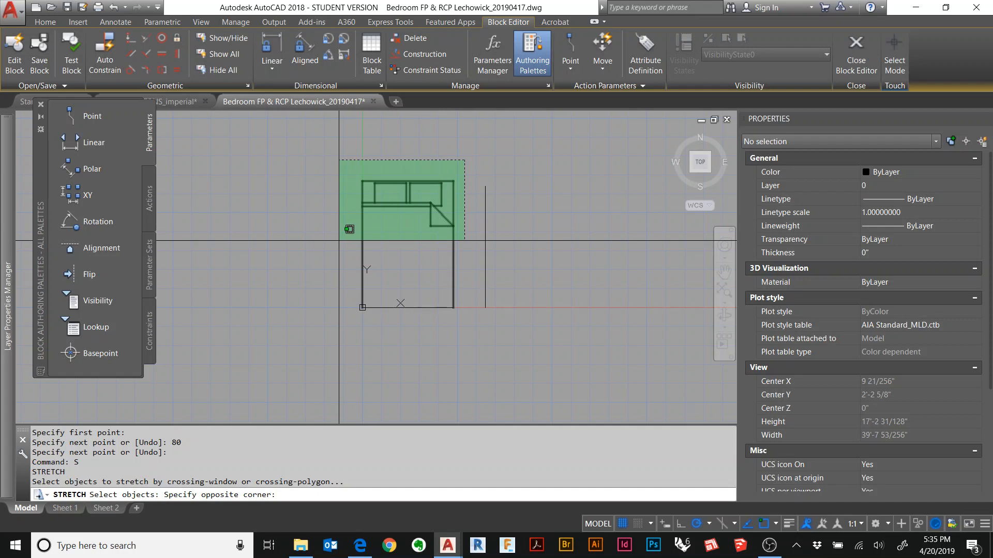
left_click(339, 240)
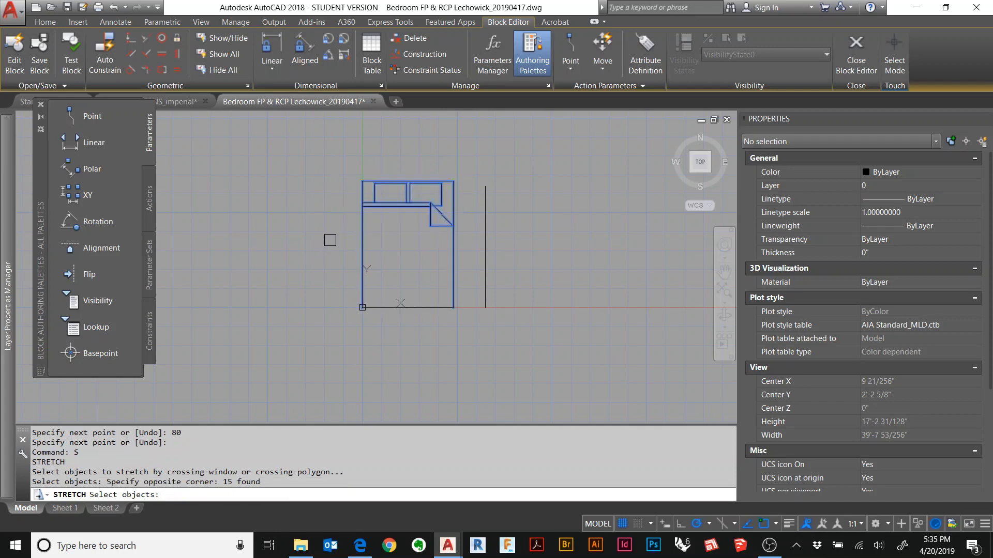
key("Return")
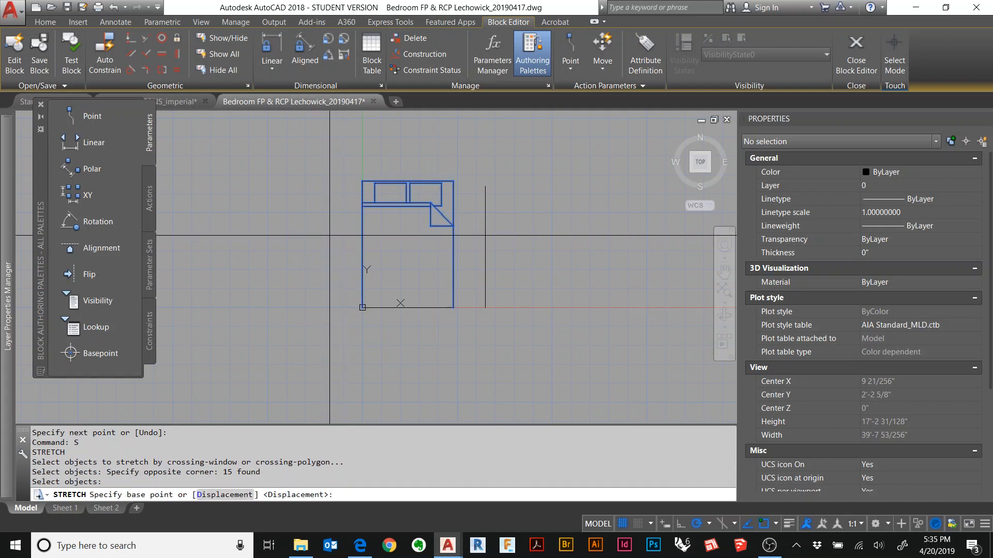
left_click(453, 181)
scroll(453, 189, "up", 3)
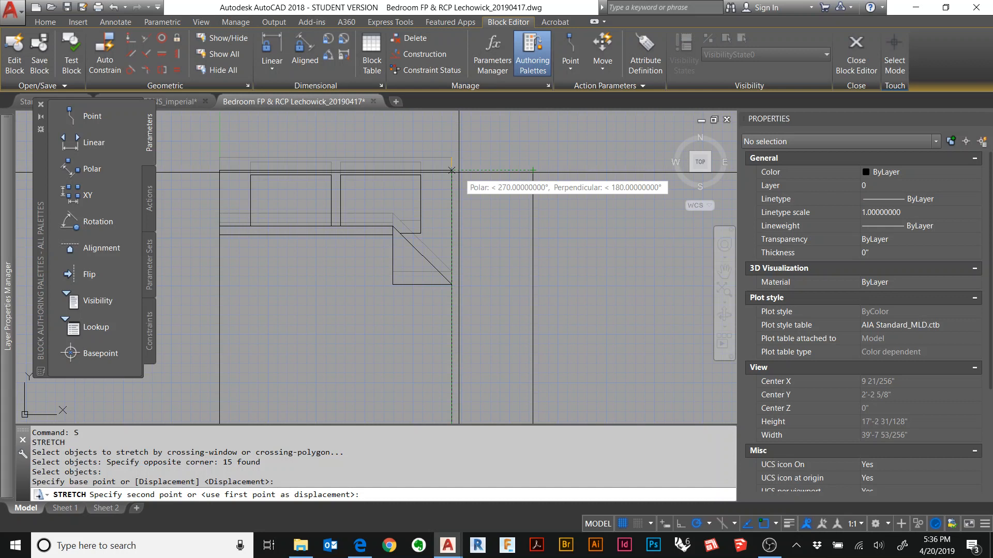
left_click(459, 172)
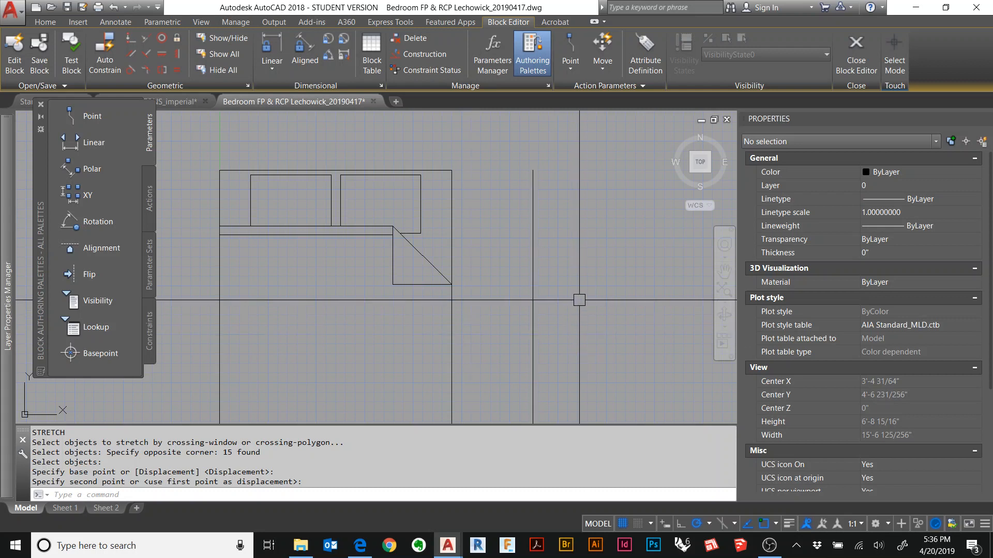
Delete the vertical guide line beside the bed.
left_click(594, 288)
left_click(472, 336)
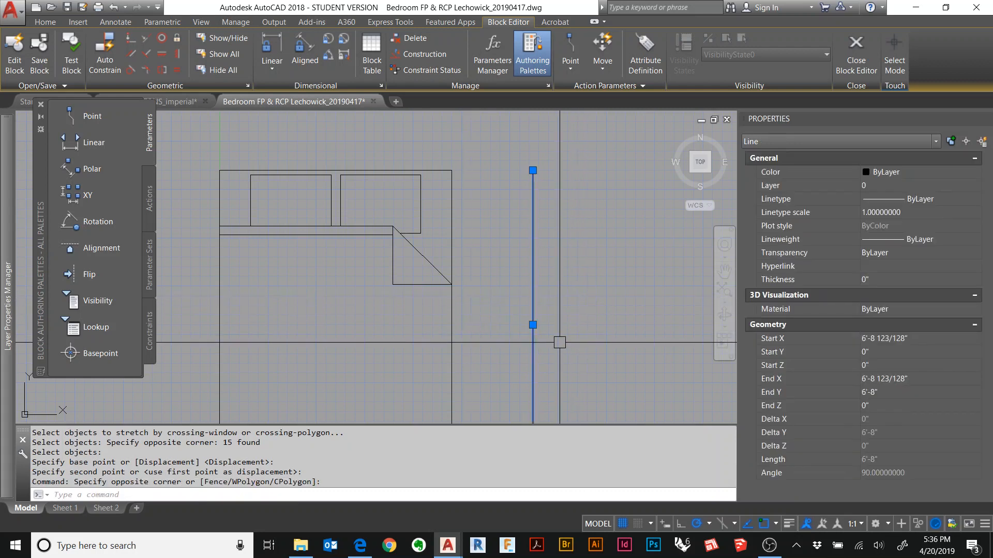
key("Delete")
scroll(512, 268, "down", 2)
mouse_move(531, 301)
middle_mouse_down()
mouse_move(507, 266)
mouse_move(493, 268)
middle_mouse_up()
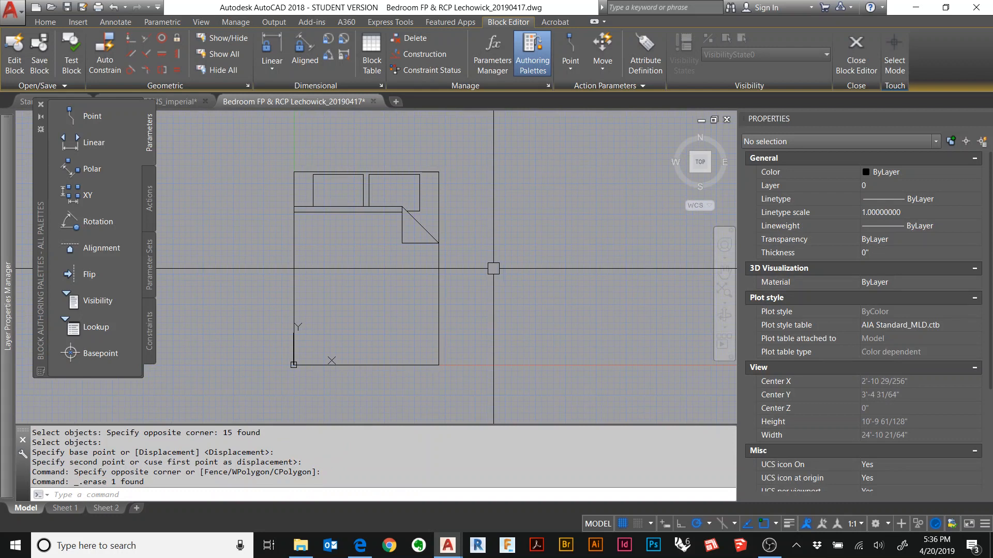
Measure the distance from the bed's upper-right corner to its lower-left corner.
type("DI")
key("Return")
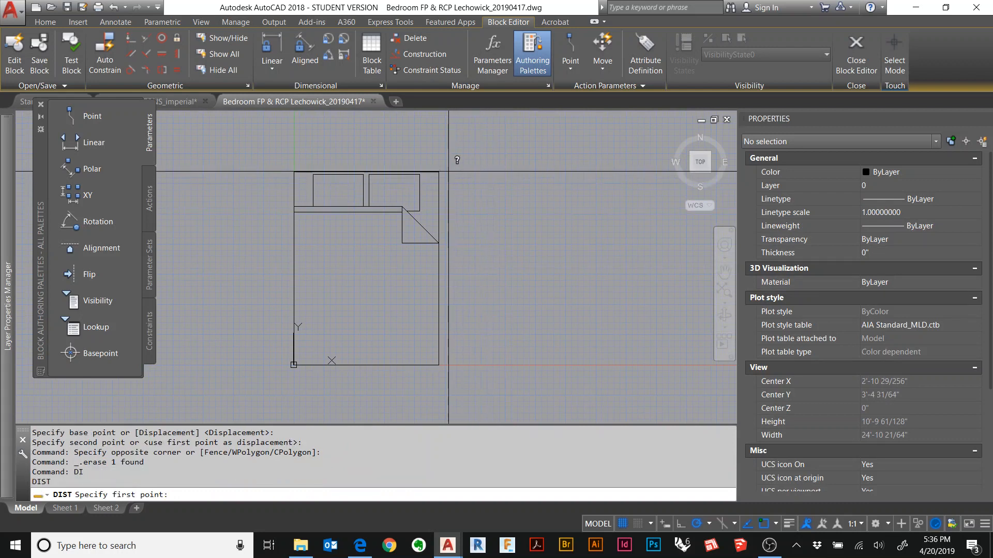
left_click(438, 171)
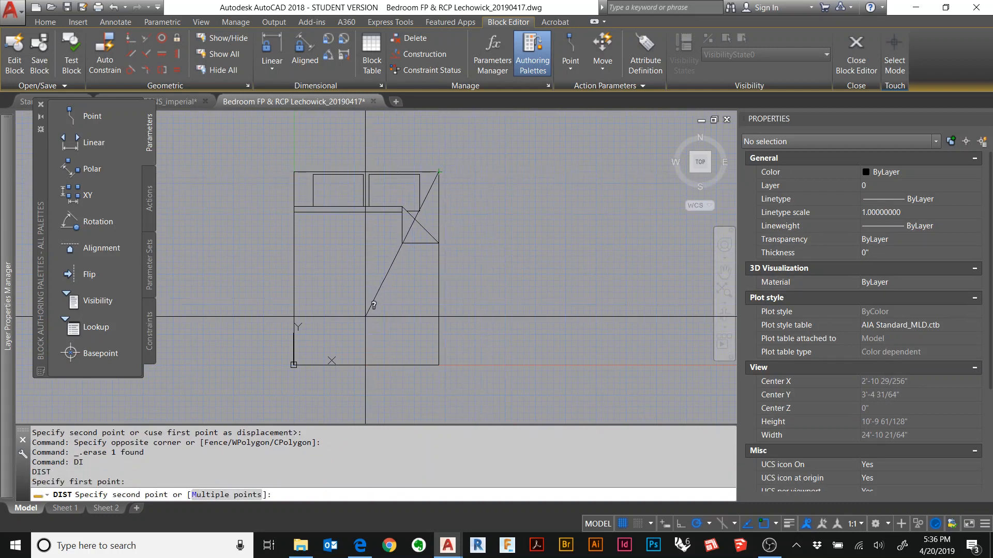
left_click(293, 365)
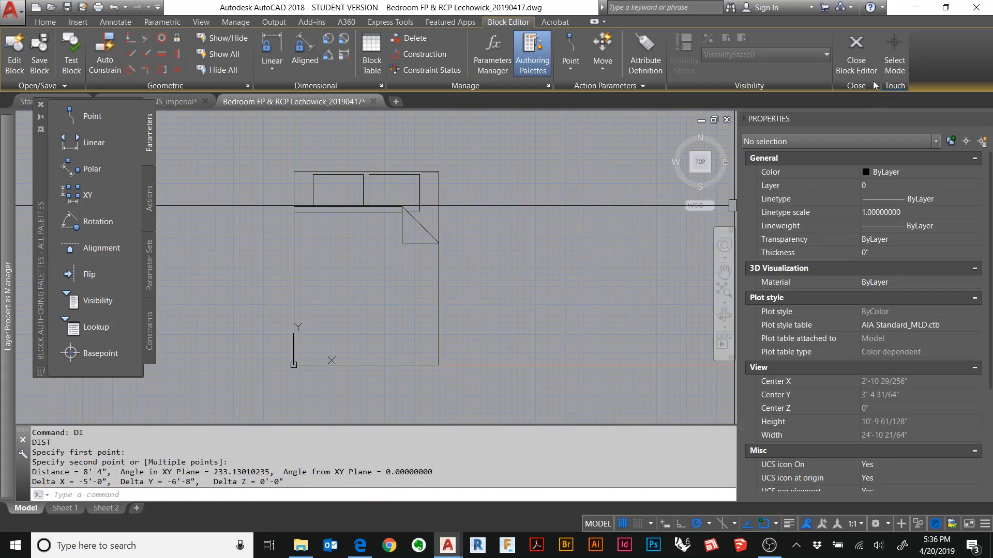
Close the Block Editor, save the changes to the bed block, and return to the bedroom plan.
left_click(867, 61)
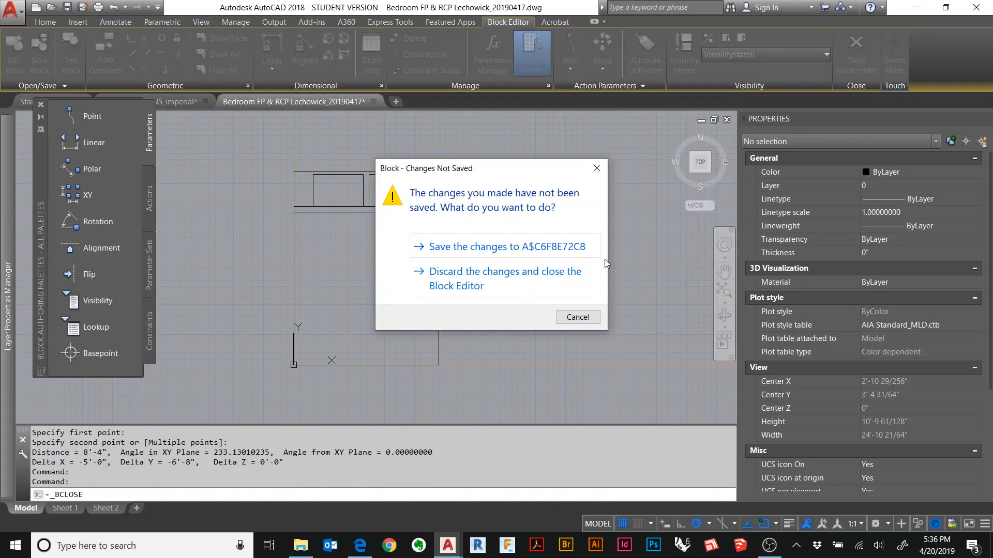
left_click(540, 250)
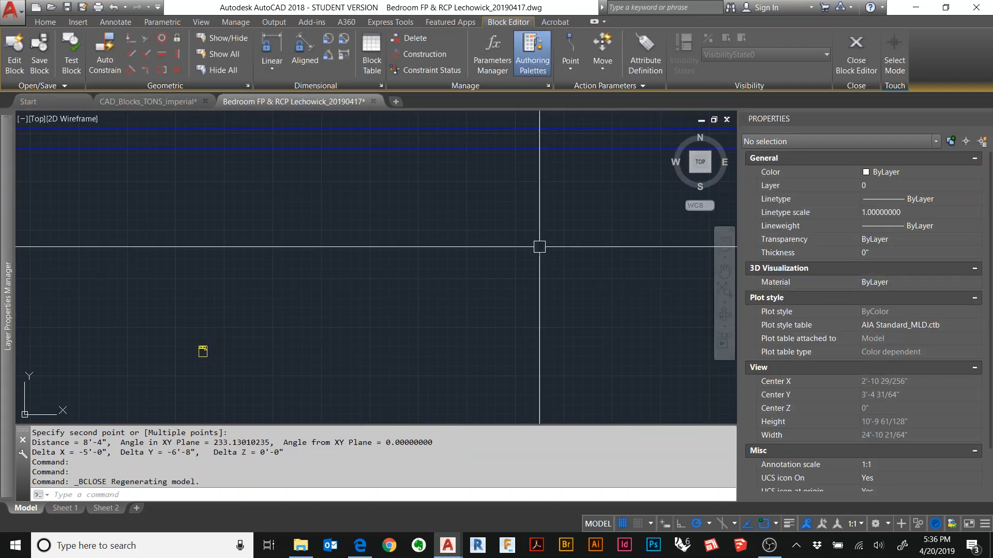
scroll(203, 348, "down", 5)
middle_click_drag(290, 354, 357, 221)
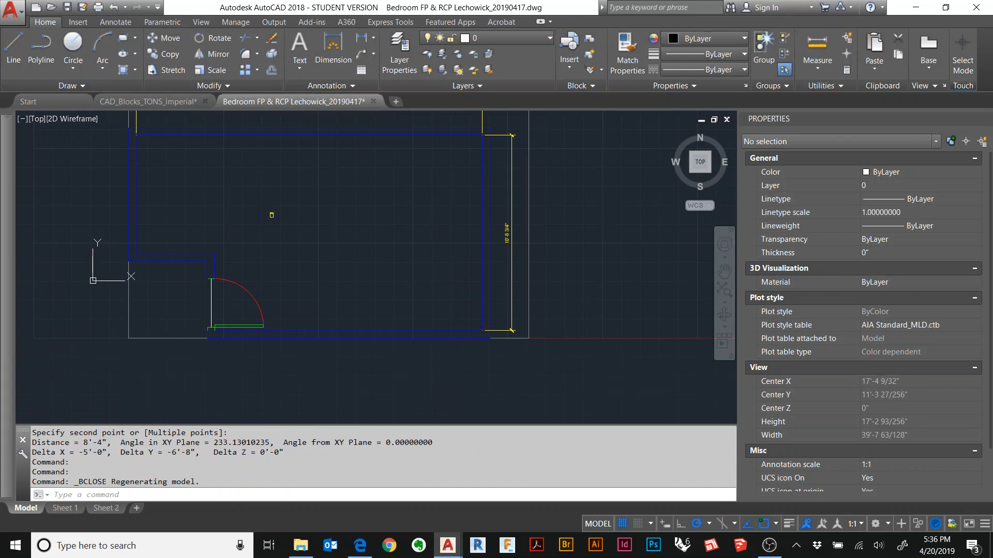
Set the tiny bed block's X, Y and Z scale to 1 in its properties.
left_click(249, 204)
left_click(322, 258)
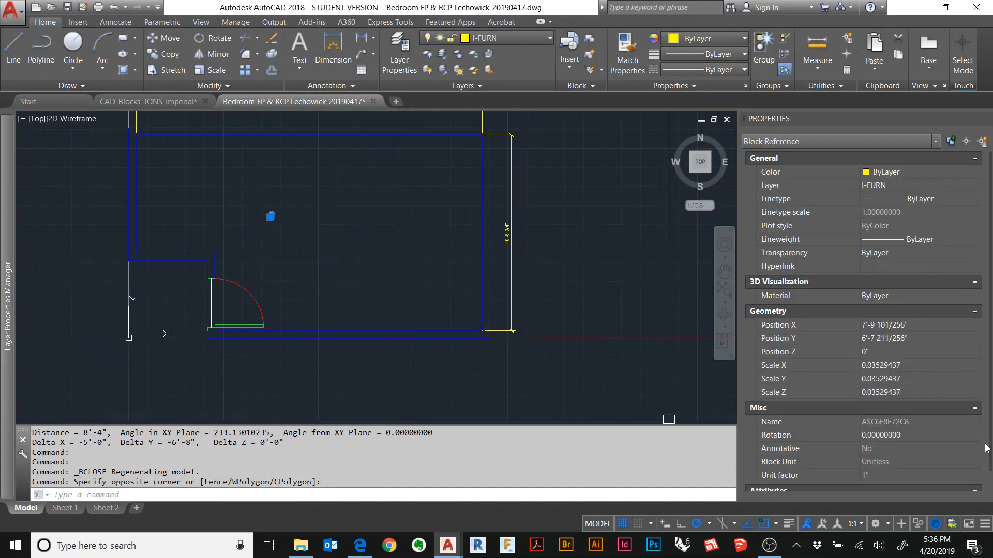
left_click(927, 366)
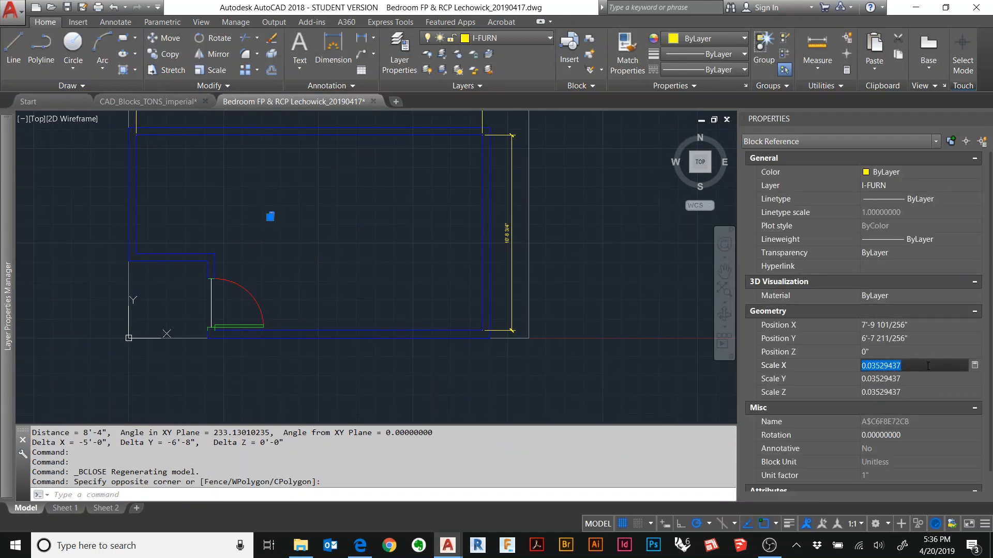
type("1")
left_click(917, 380)
type("1")
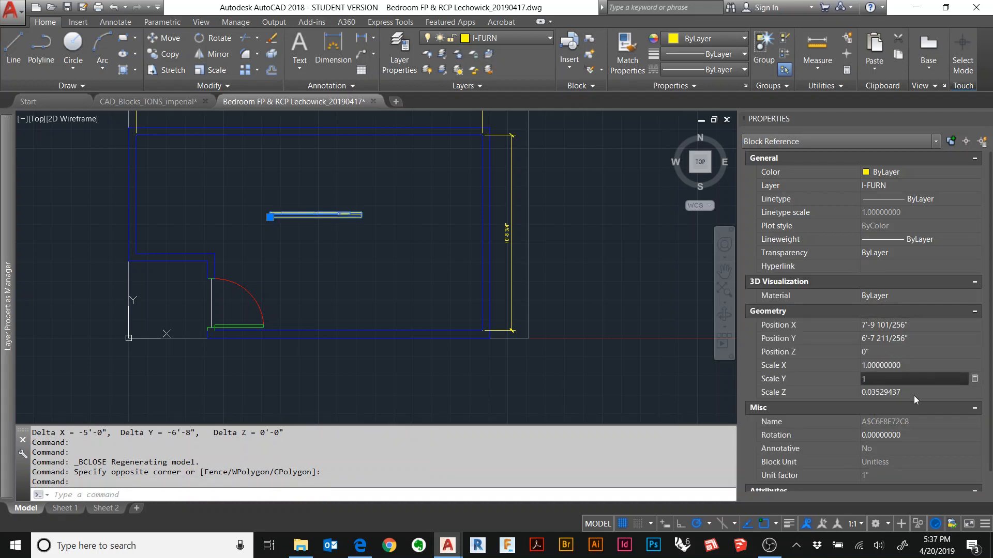
left_click(915, 393)
type("1")
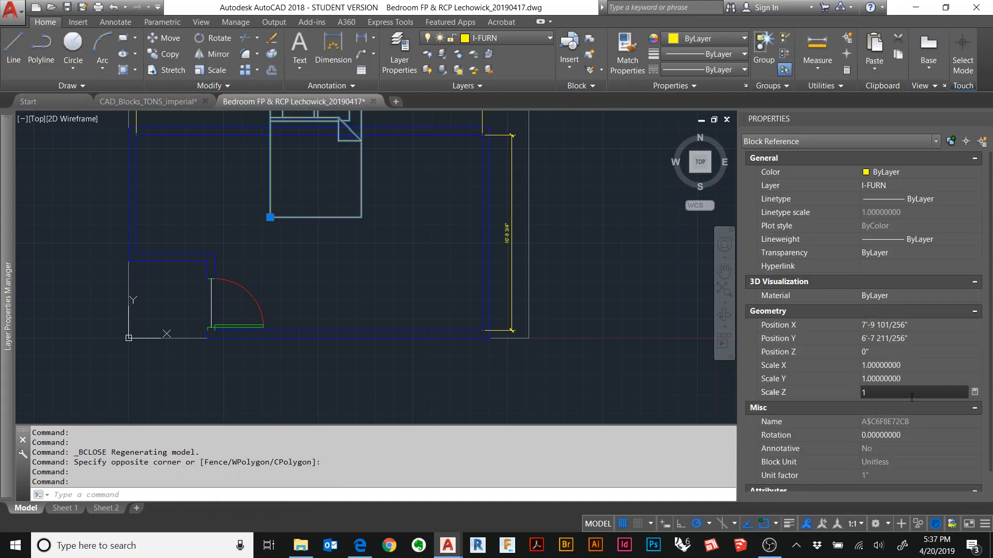
key("Return")
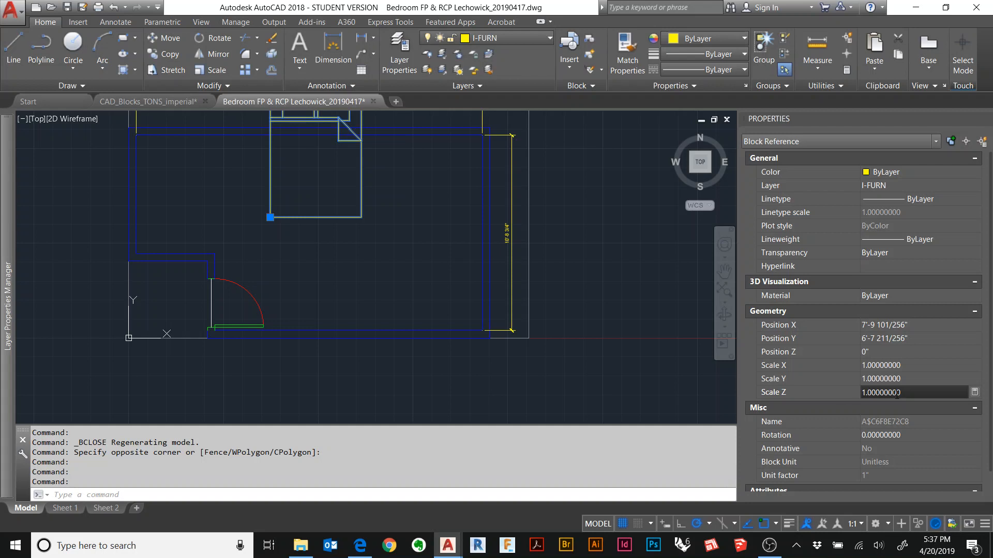
Move the bed block by its lower-left grip fully inside the room, to about X 9'-1", Y 3'-7", and clear the selection.
middle_click_drag(445, 229, 445, 287)
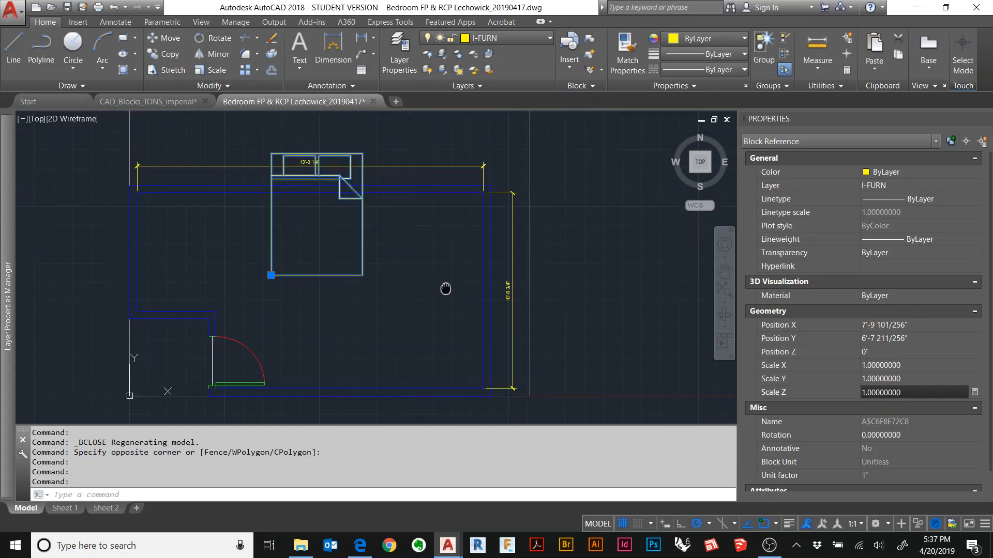
key("Escape")
key("Escape")
key("Escape")
left_click(269, 275)
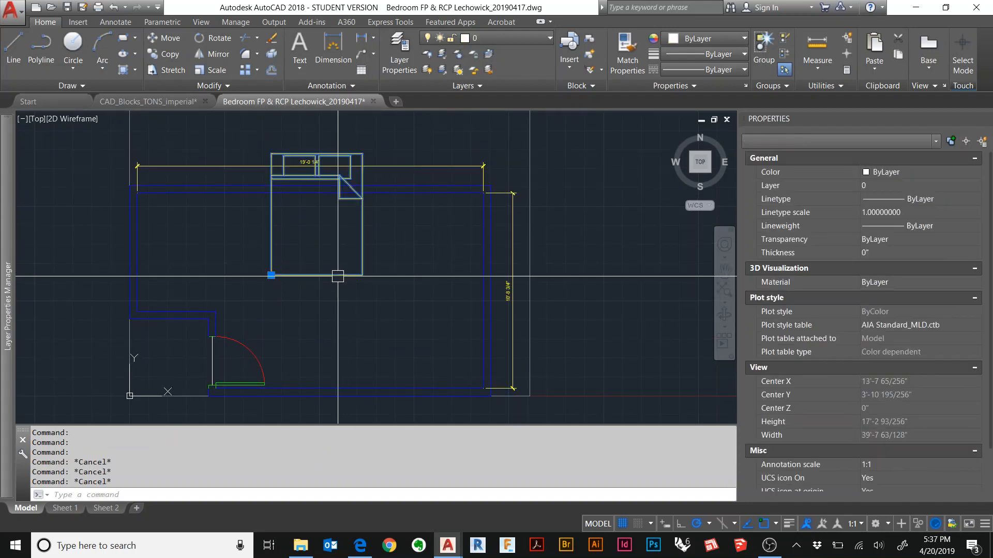
left_click(271, 275)
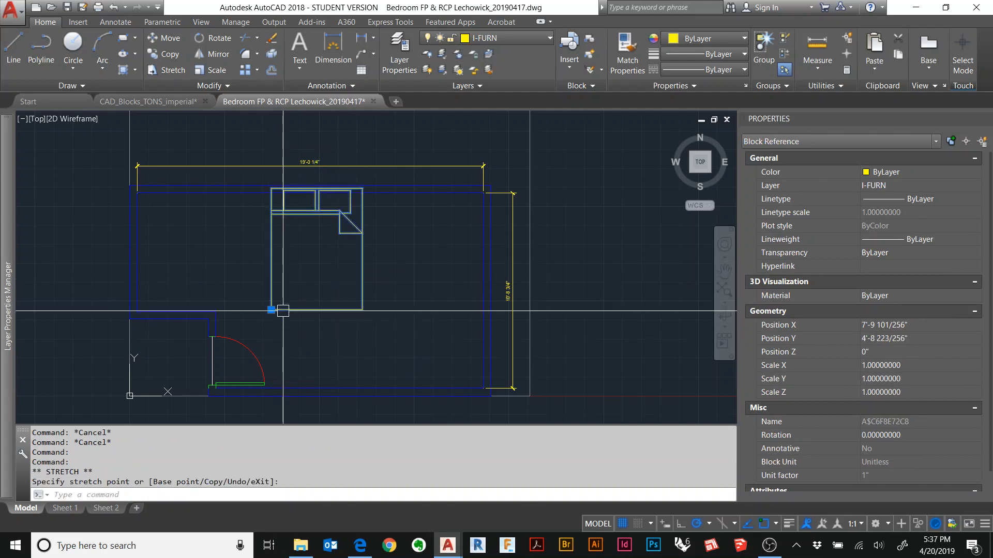
left_click(271, 310)
left_click(271, 310)
left_click(295, 330)
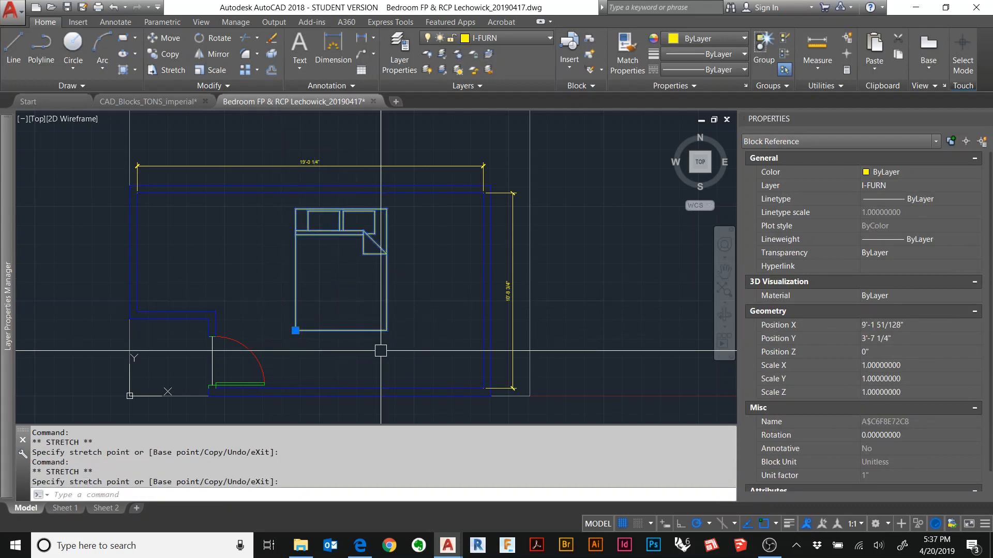
key("Escape")
key("Escape")
key("Escape")
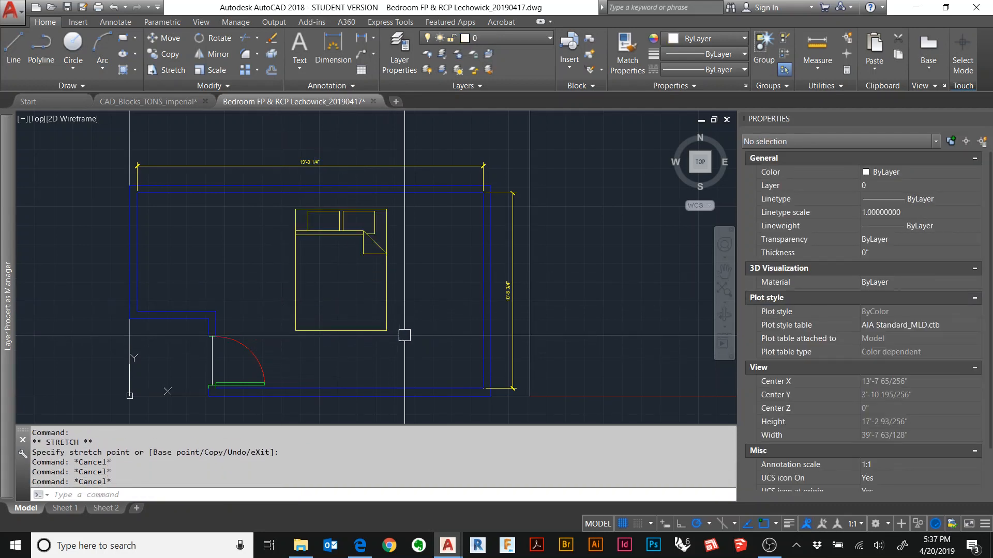
left_click(368, 331)
key("Escape")
key("Escape")
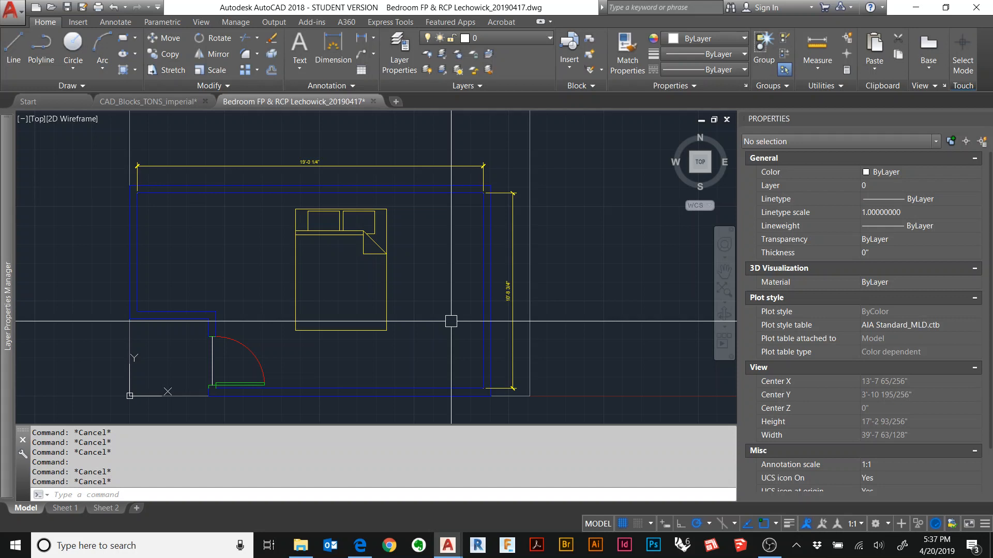
Change the bed block's layer to A-FLOR in its properties.
left_click(385, 297)
left_click(949, 186)
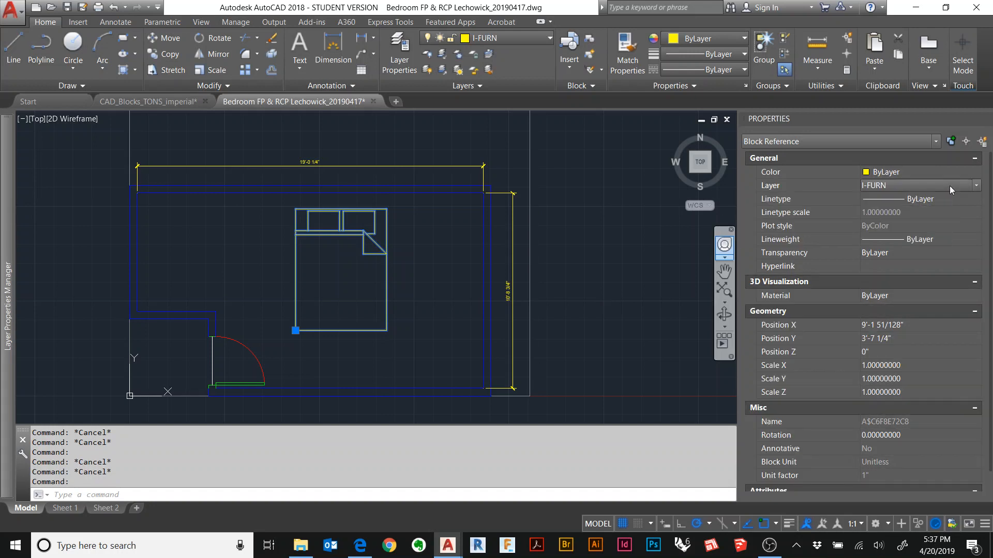
left_click(936, 188)
scroll(904, 243, "up", 5)
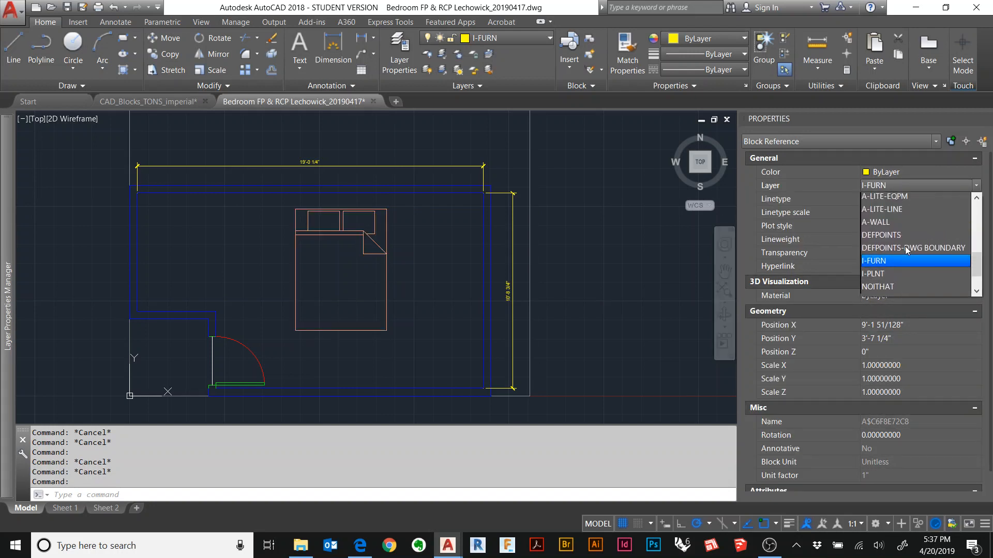
left_click(904, 207)
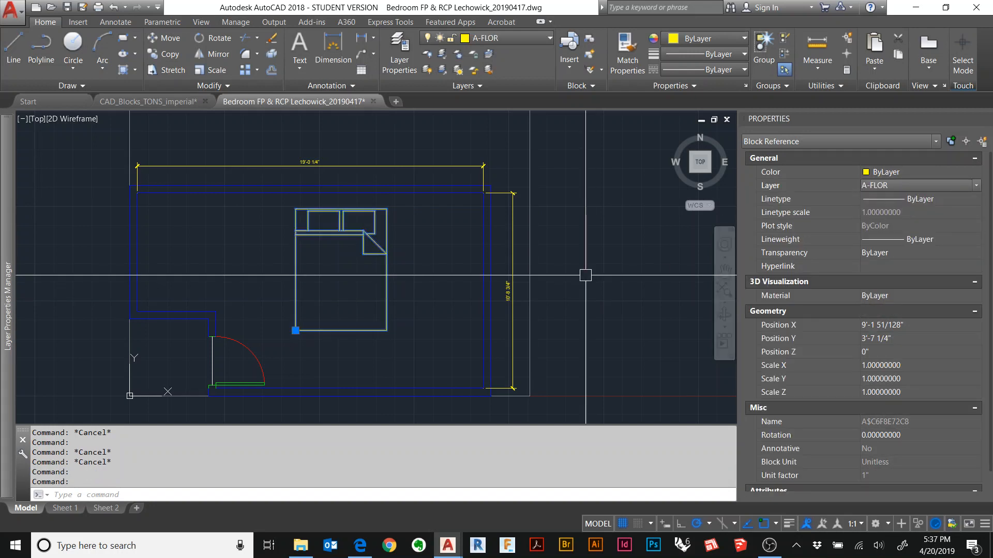
Change the bed block's layer to A-DOOR, then clear the selection.
left_click(936, 182)
scroll(899, 238, "up", 1)
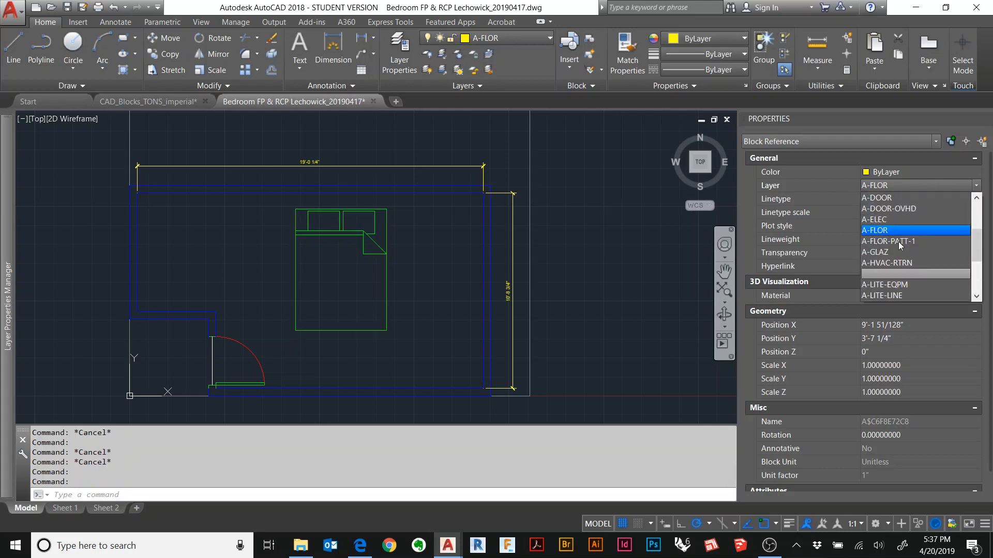
left_click(896, 197)
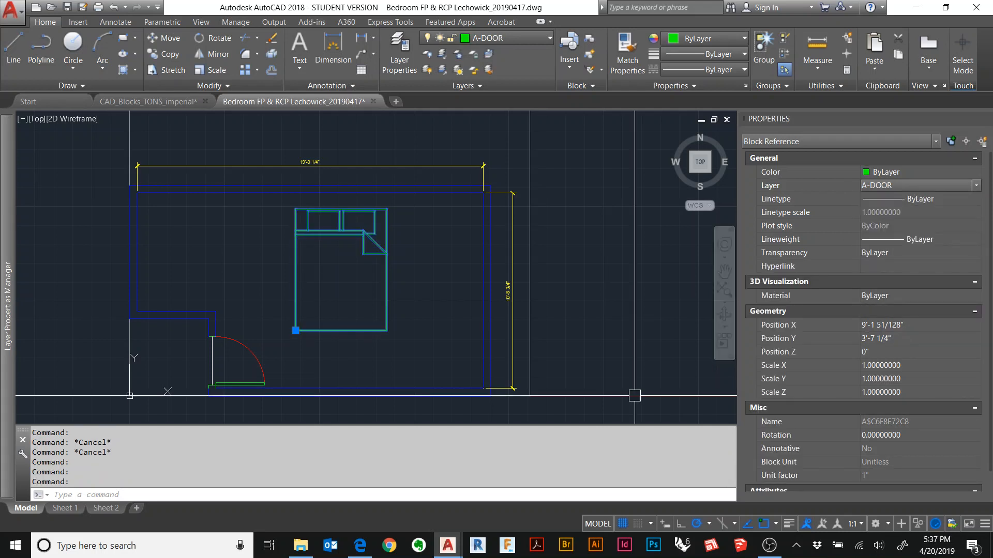
key("Escape")
key("Escape")
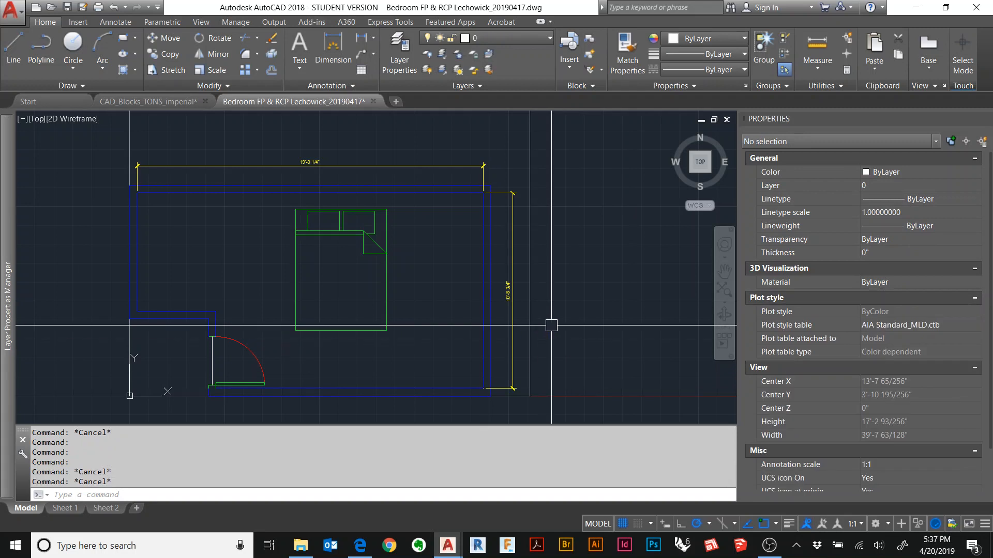
Select the bed block again and change its layer to A-WALL.
left_click(405, 291)
left_click(364, 304)
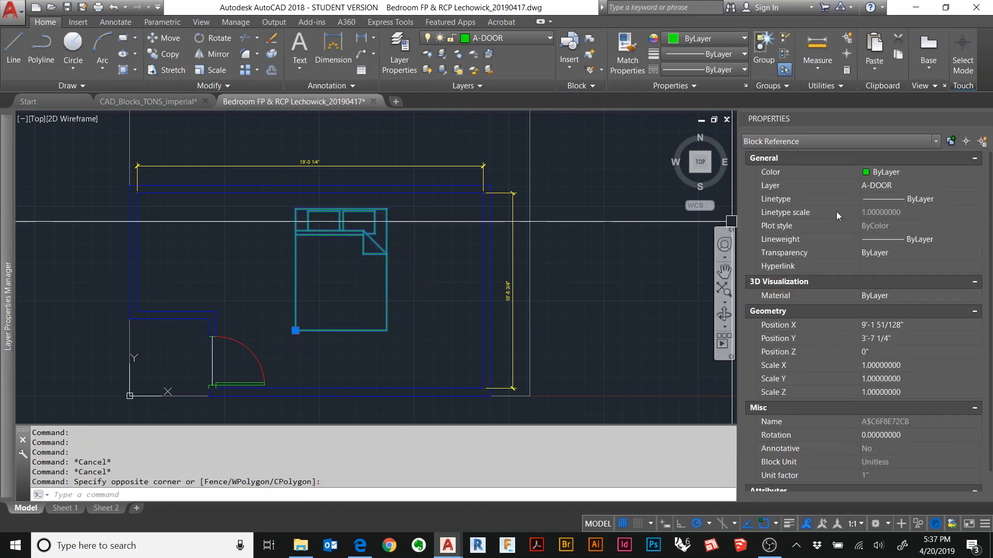
left_click(923, 184)
scroll(911, 264, "down", 3)
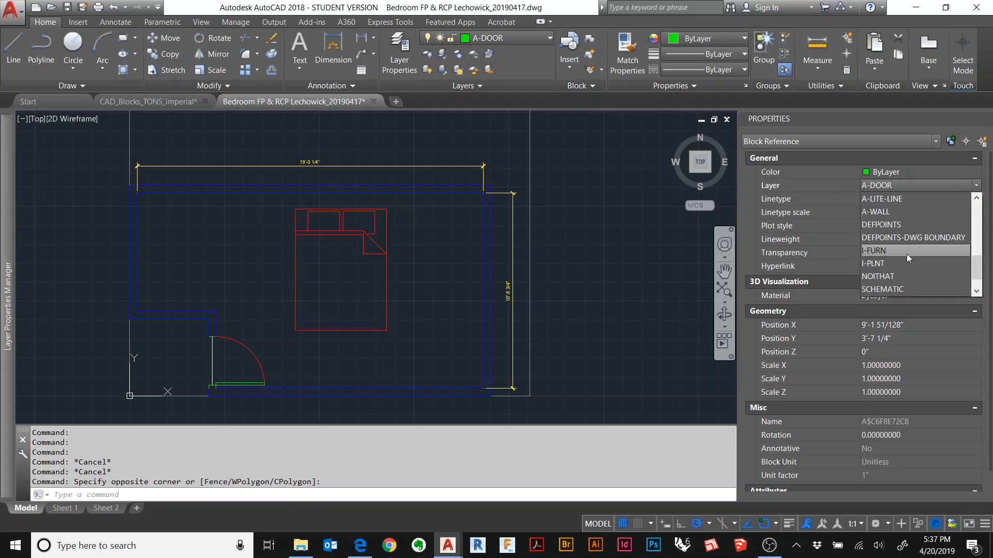
left_click(906, 210)
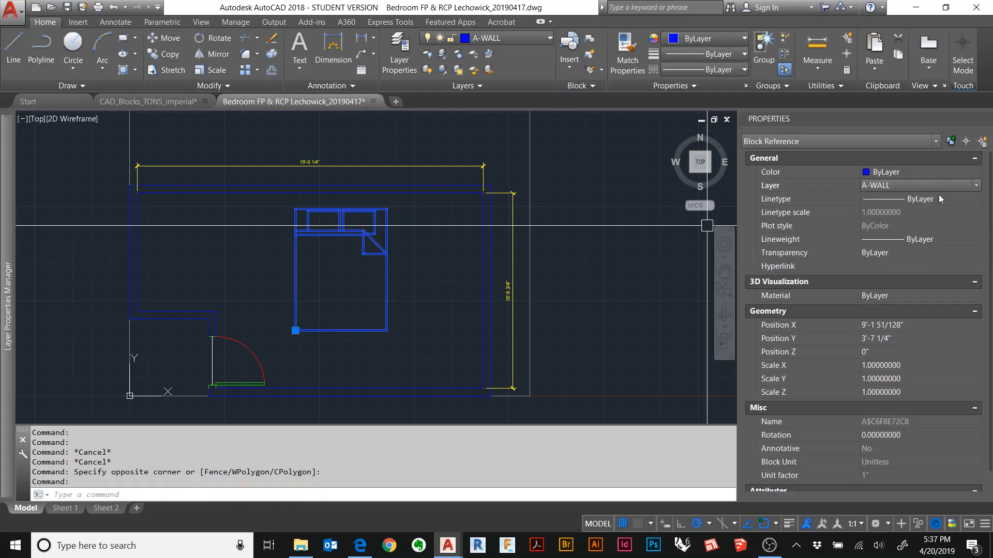
Put the bed block on layer I-FURN and clear the selection.
left_click(962, 184)
left_click(902, 239)
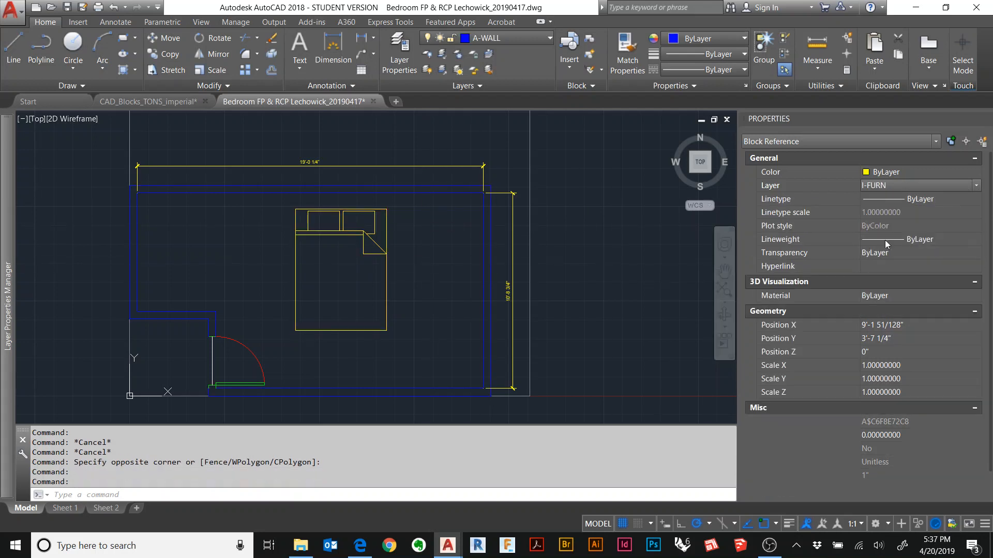
key("Escape")
key("Escape")
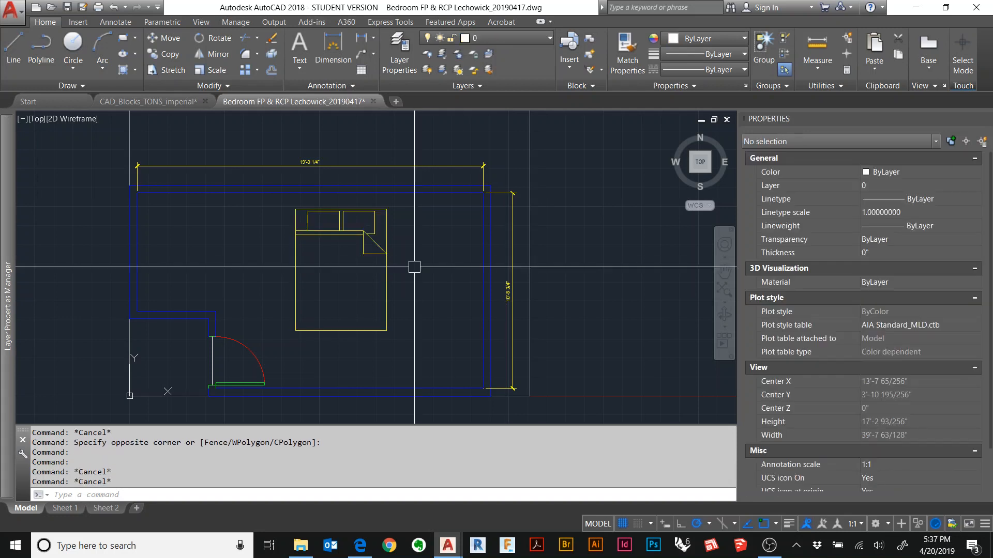